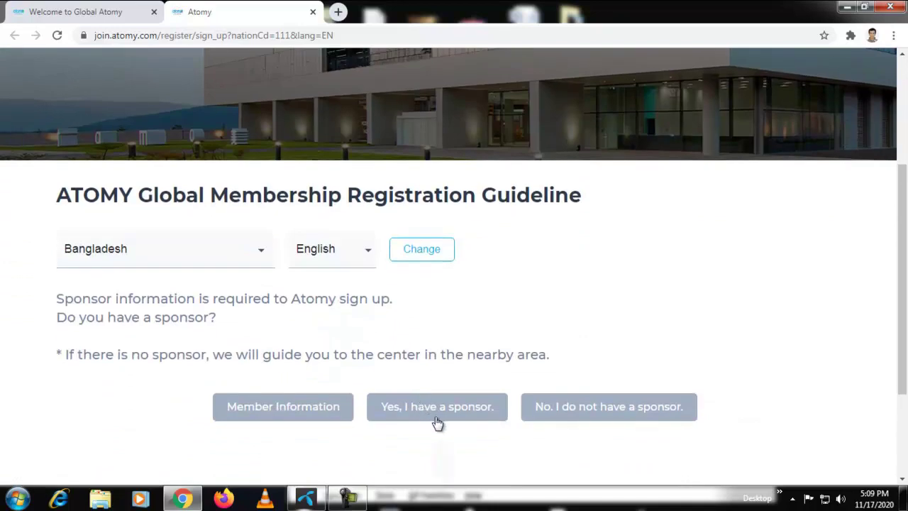
Confirm 'Yes, I have a sponsor.' on the membership guide page
{"action": "left_click", "coordinate": [414, 411]}
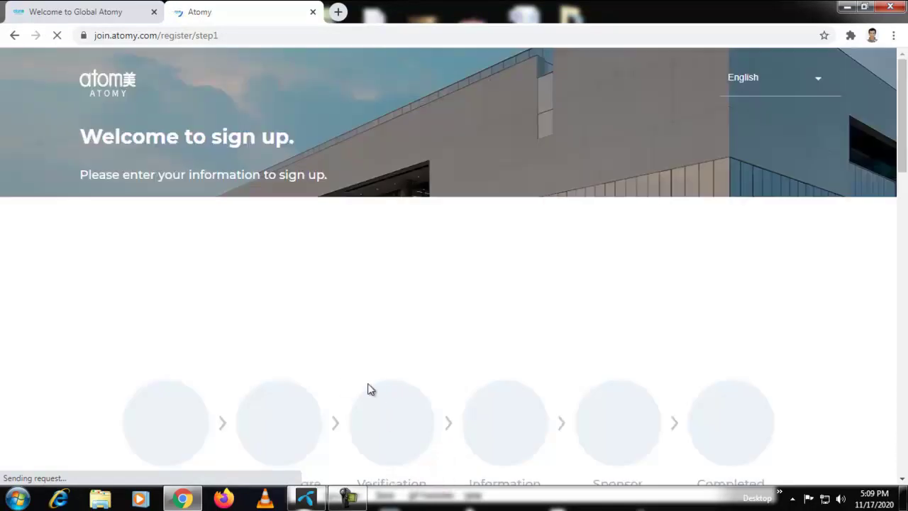
{"action": "scroll", "coordinate": [340, 392], "scroll_direction": "down", "scroll_amount": 1}
{"action": "scroll", "coordinate": [340, 396], "scroll_direction": "down", "scroll_amount": 3}
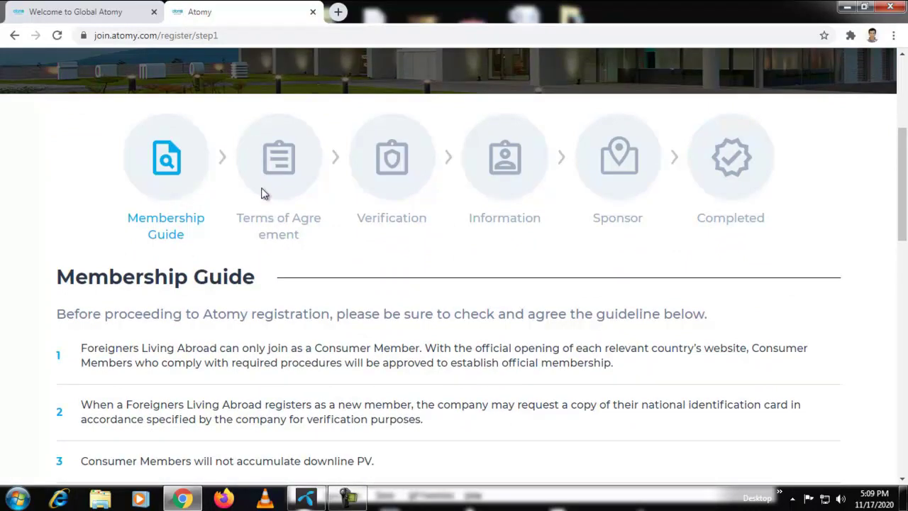
{"action": "scroll", "coordinate": [300, 373], "scroll_direction": "down", "scroll_amount": 2}
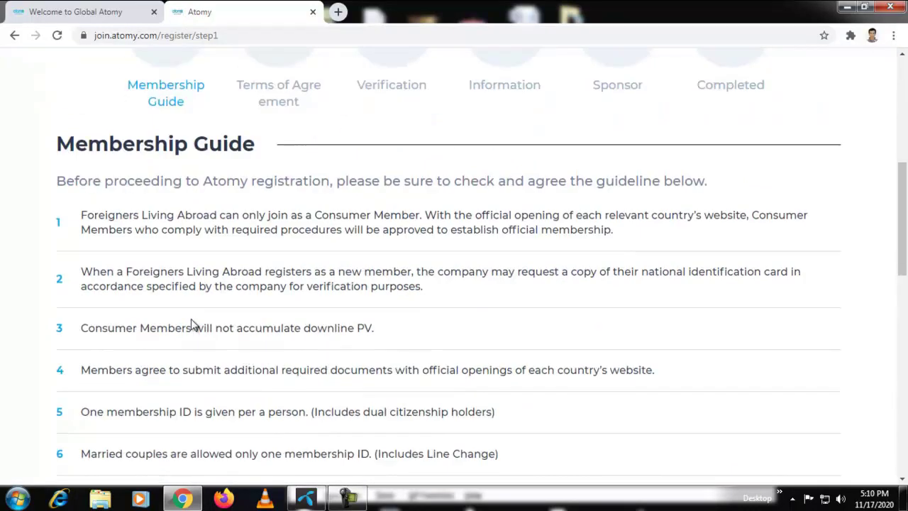
{"action": "scroll", "coordinate": [317, 369], "scroll_direction": "down", "scroll_amount": 8}
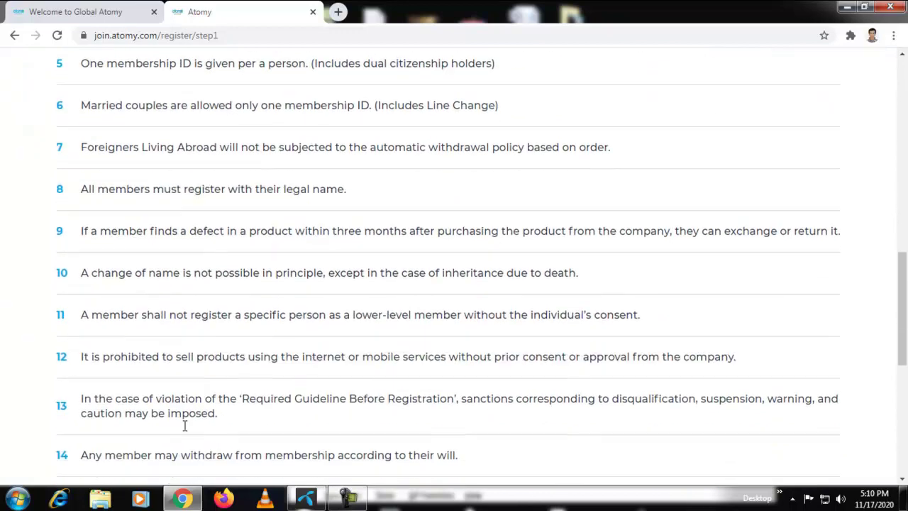
Agree to the pre-subscription membership guide and continue to the Terms of Agreement step
{"action": "left_click", "coordinate": [209, 417]}
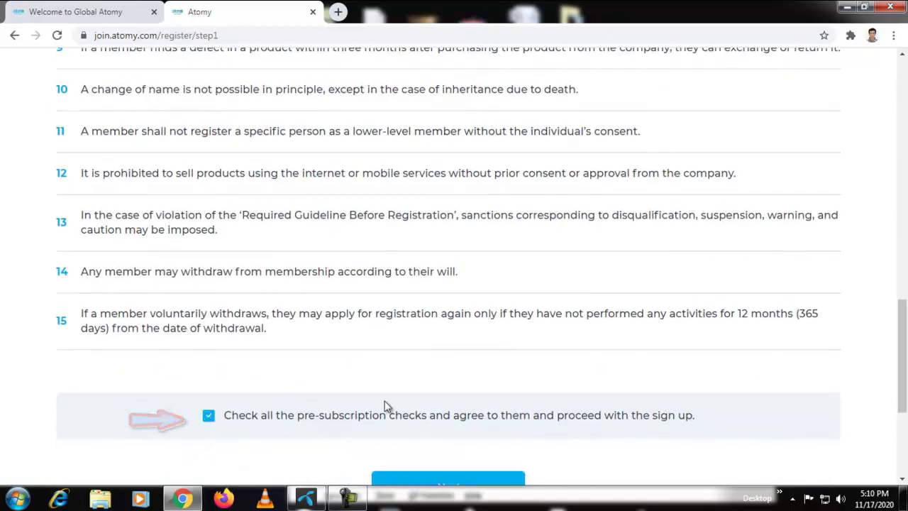
{"action": "scroll", "coordinate": [398, 418], "scroll_direction": "down", "scroll_amount": 1}
{"action": "scroll", "coordinate": [418, 424], "scroll_direction": "down", "scroll_amount": 2}
{"action": "left_click", "coordinate": [434, 364]}
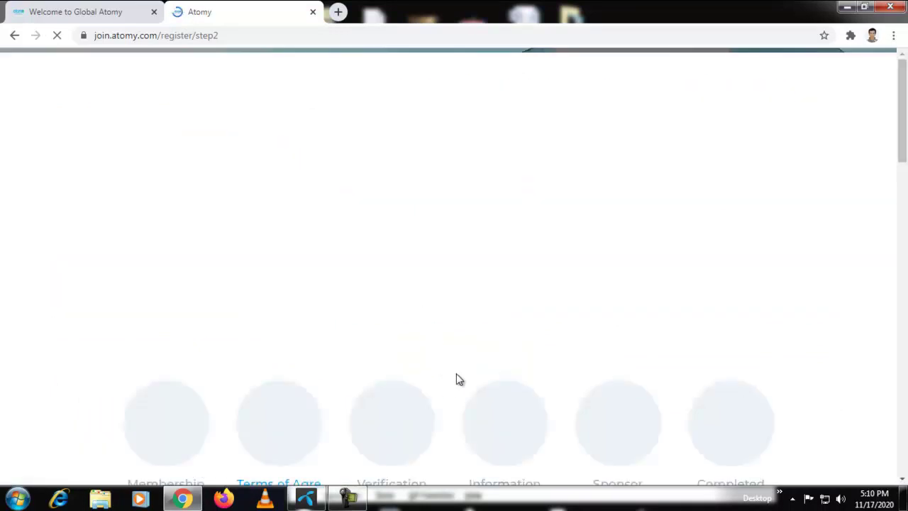
Read through the terms and tick 'I understood and agree the Terms of agreement'
{"action": "scroll", "coordinate": [476, 397], "scroll_direction": "down", "scroll_amount": 2}
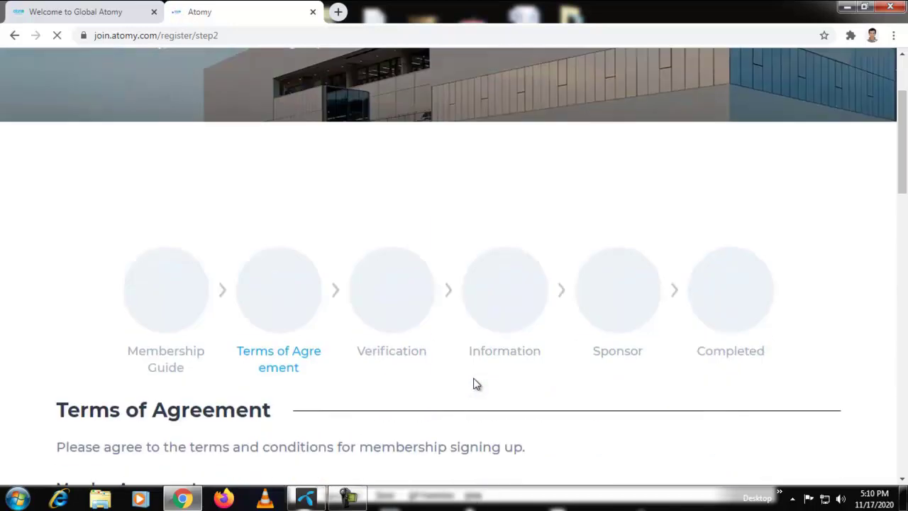
{"action": "scroll", "coordinate": [475, 383], "scroll_direction": "down", "scroll_amount": 7}
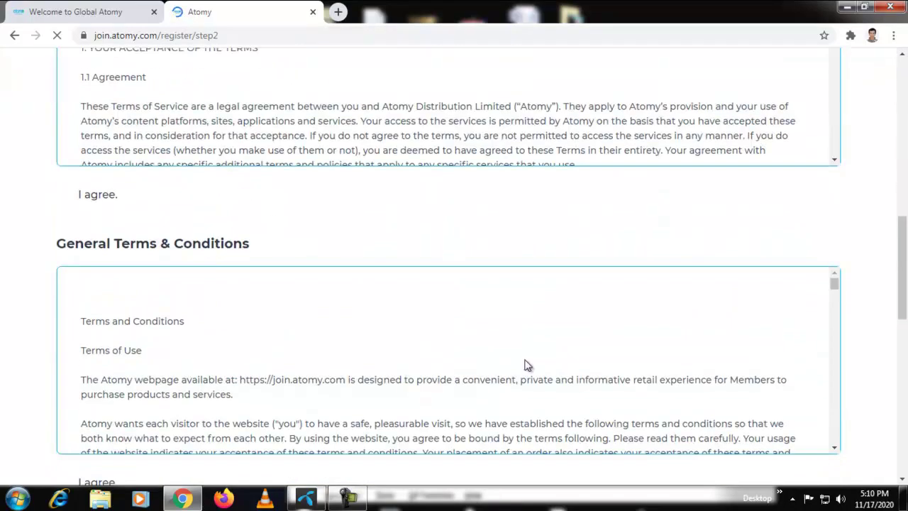
{"action": "scroll", "coordinate": [425, 354], "scroll_direction": "down", "scroll_amount": 5}
{"action": "scroll", "coordinate": [205, 254], "scroll_direction": "down", "scroll_amount": 2}
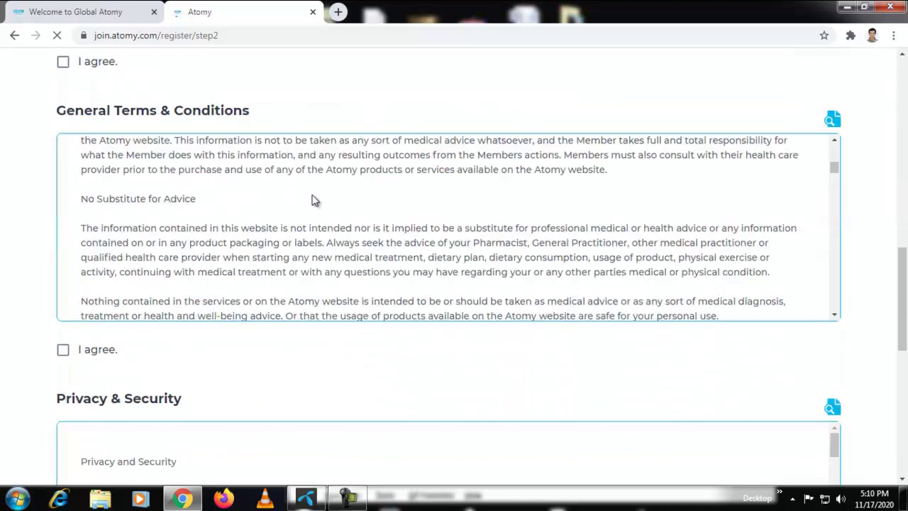
{"action": "scroll", "coordinate": [249, 362], "scroll_direction": "down", "scroll_amount": 2}
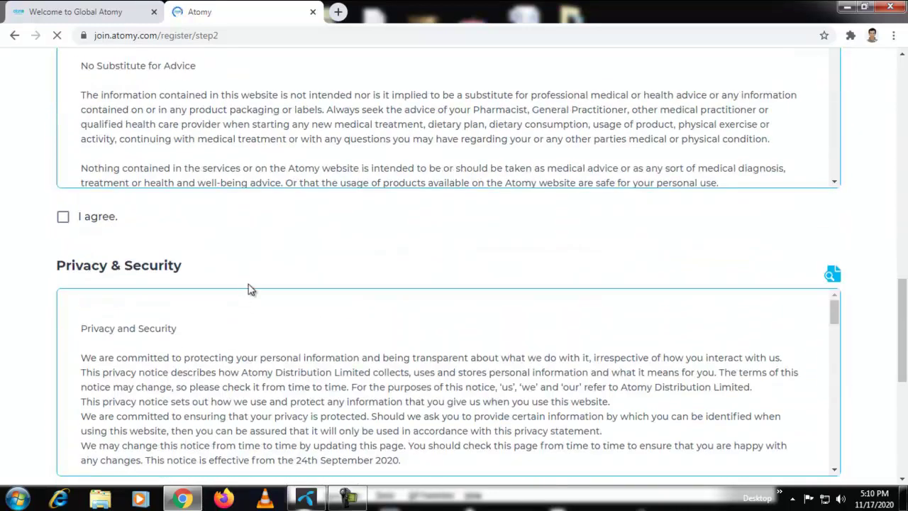
{"action": "scroll", "coordinate": [248, 289], "scroll_direction": "down", "scroll_amount": 3}
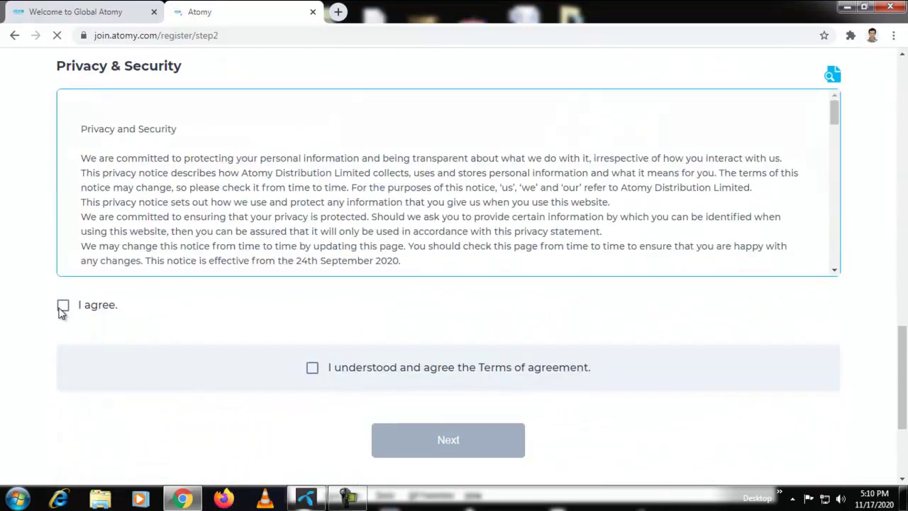
{"action": "left_click", "coordinate": [312, 369]}
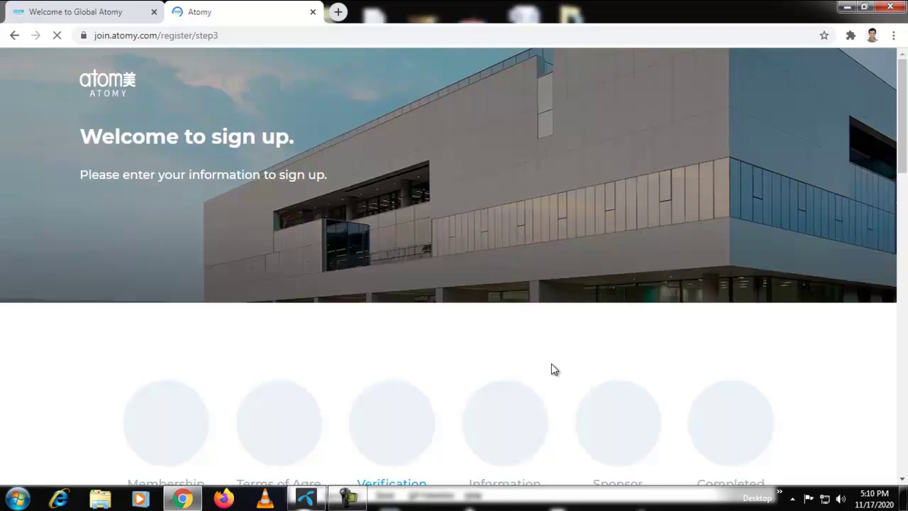
Enter the applicant's English first name and last name on the Verification form
{"action": "scroll", "coordinate": [861, 392], "scroll_direction": "down", "scroll_amount": 5}
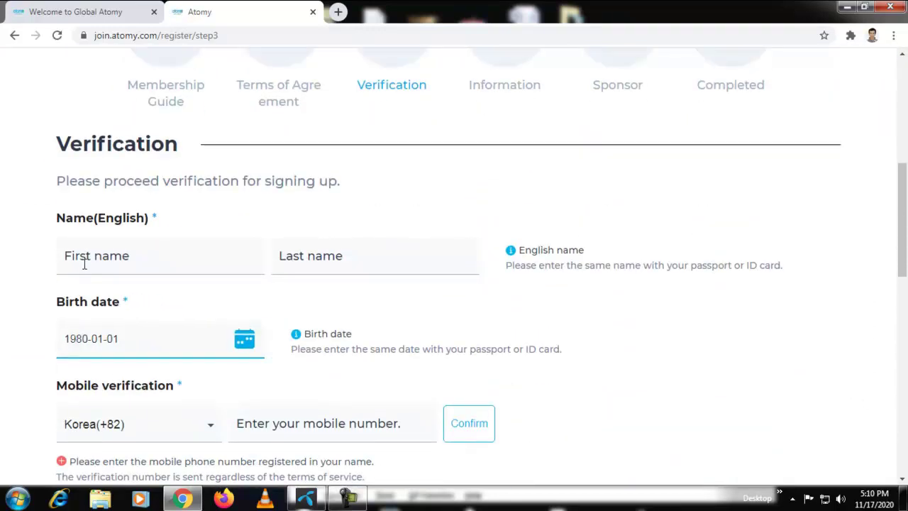
{"action": "left_click", "coordinate": [95, 257]}
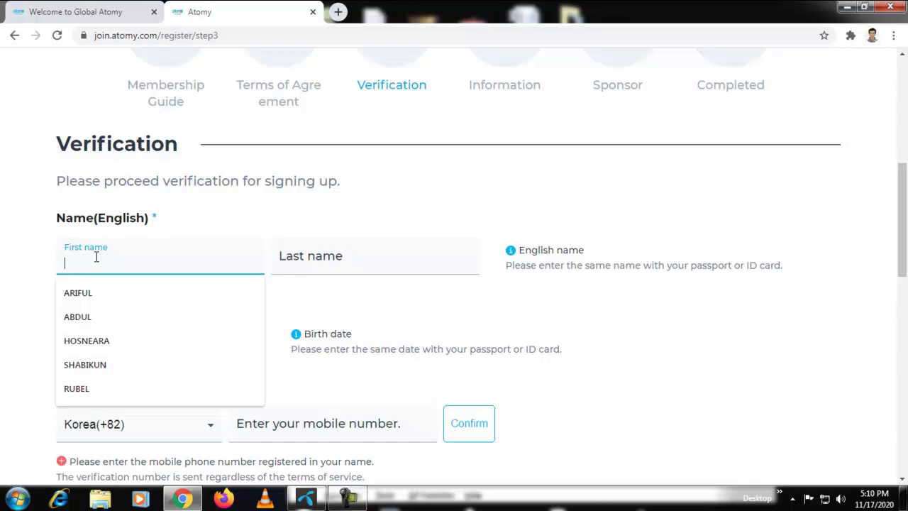
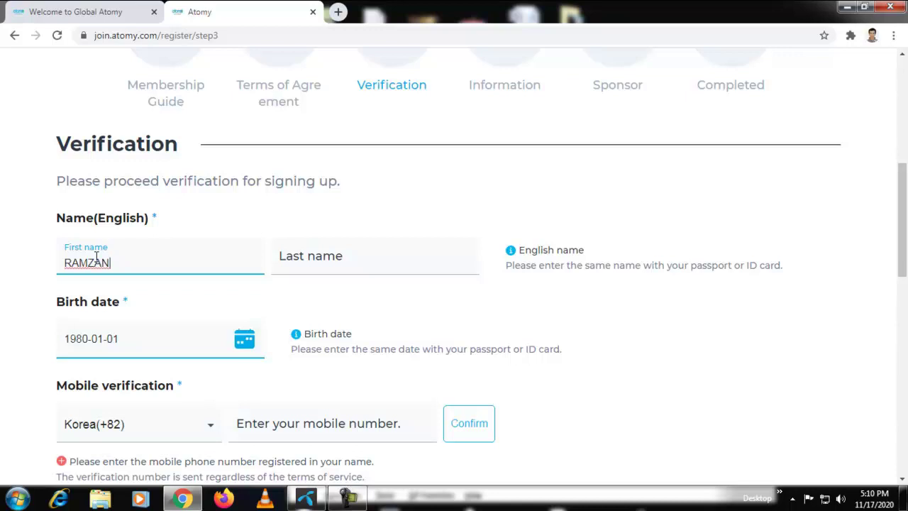
{"action": "left_click", "coordinate": [309, 262]}
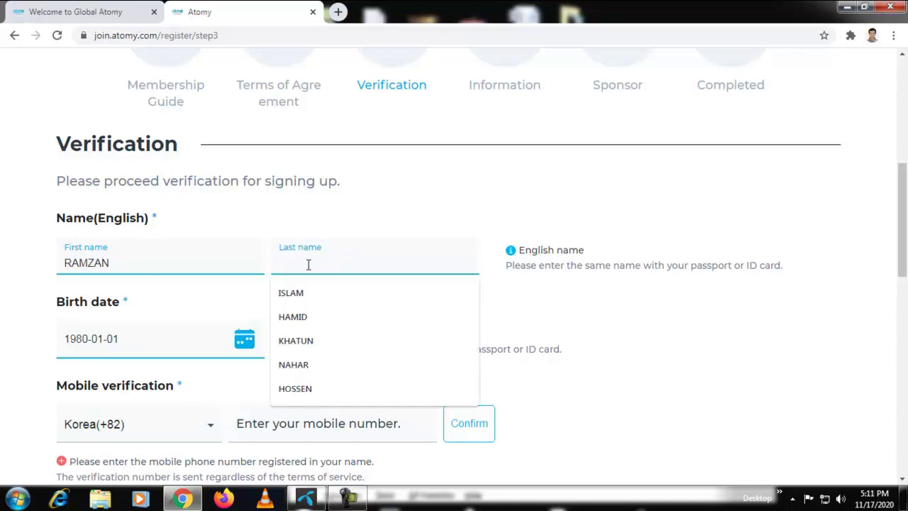
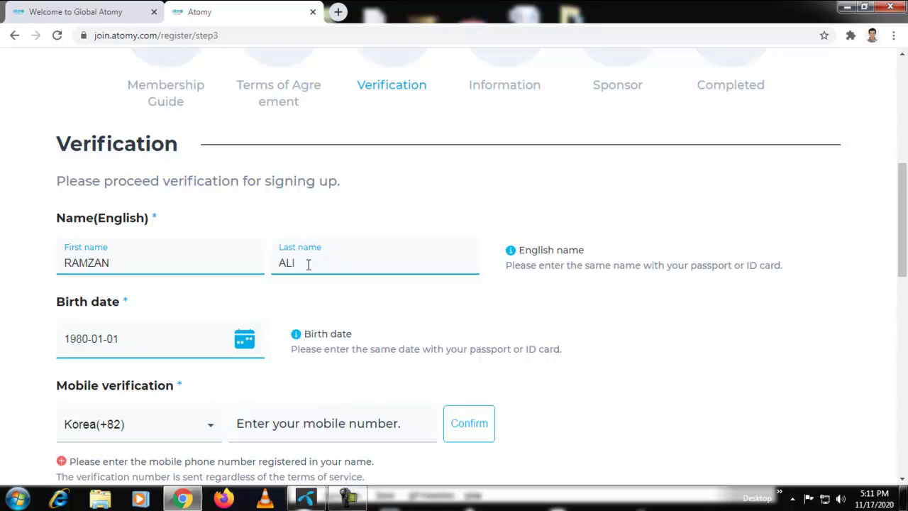
{"action": "left_click", "coordinate": [97, 343]}
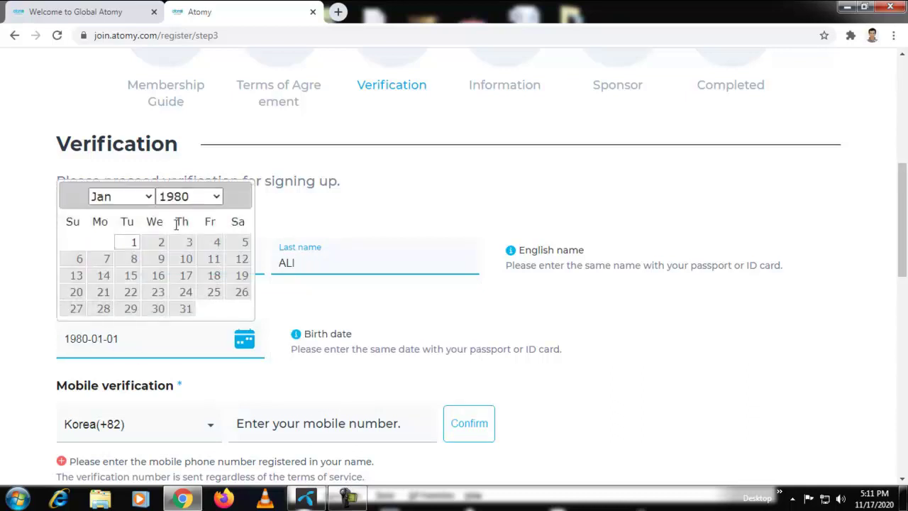
Pick year 1989, month December and day 13 in the birth date calendar
{"action": "left_click", "coordinate": [207, 196]}
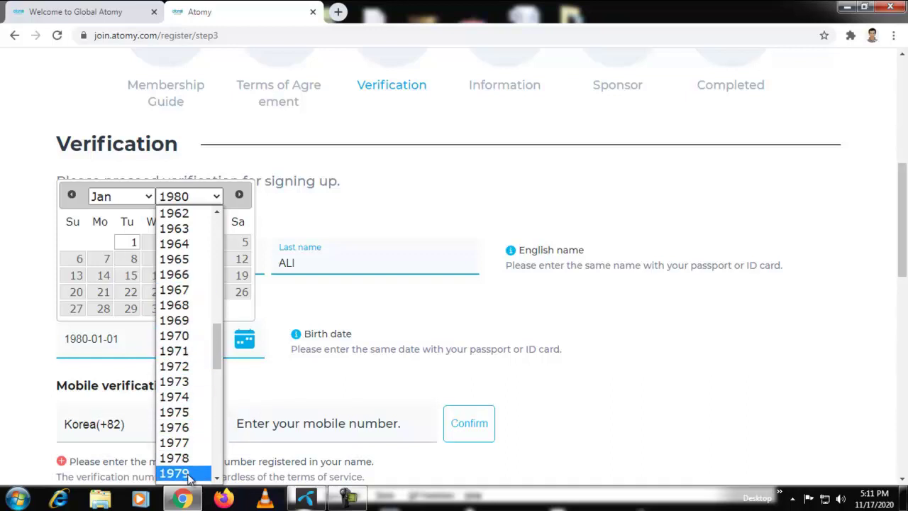
{"action": "scroll", "coordinate": [191, 461], "scroll_direction": "down", "scroll_amount": 3}
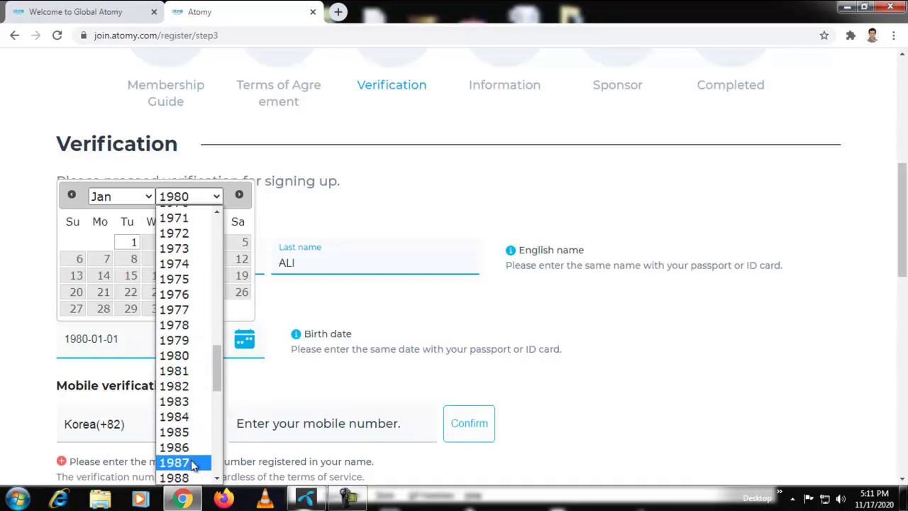
{"action": "scroll", "coordinate": [193, 464], "scroll_direction": "down", "scroll_amount": 3}
{"action": "left_click", "coordinate": [202, 360]}
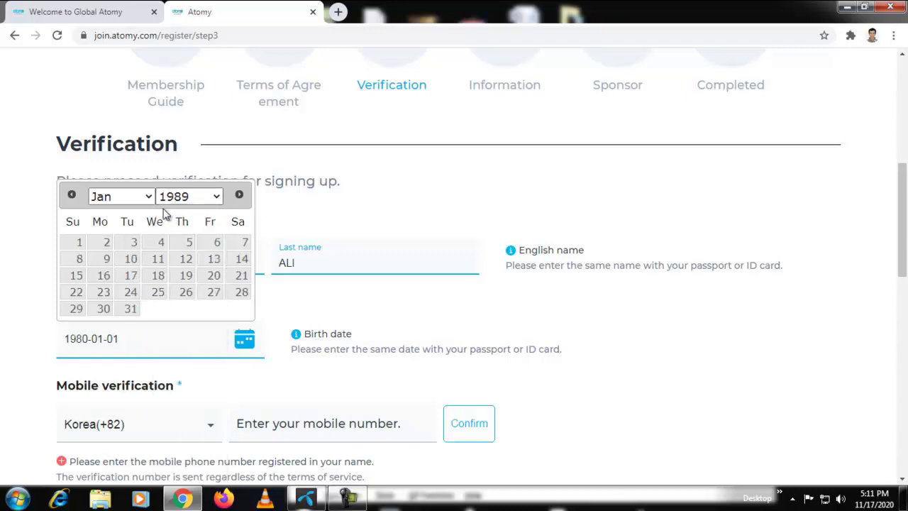
{"action": "left_click", "coordinate": [142, 202]}
{"action": "left_click", "coordinate": [130, 382]}
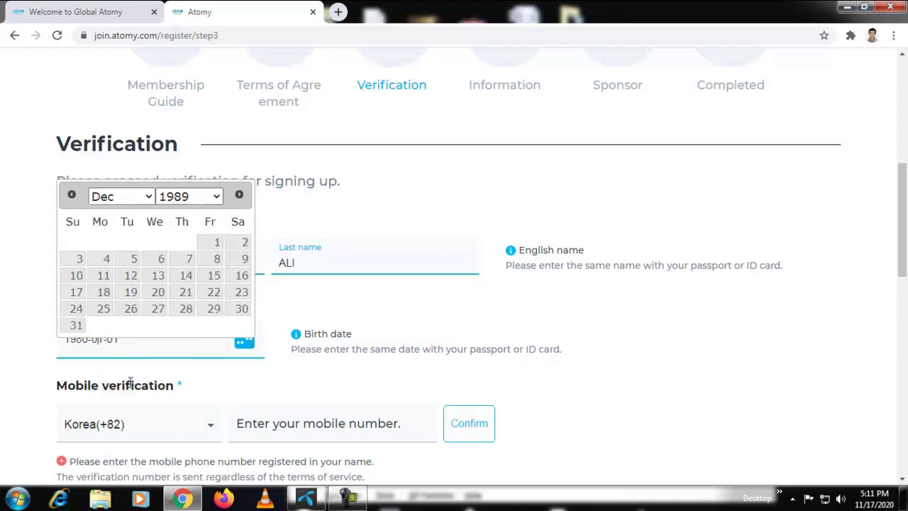
{"action": "left_click", "coordinate": [157, 277]}
{"action": "scroll", "coordinate": [152, 405], "scroll_direction": "down", "scroll_amount": 1}
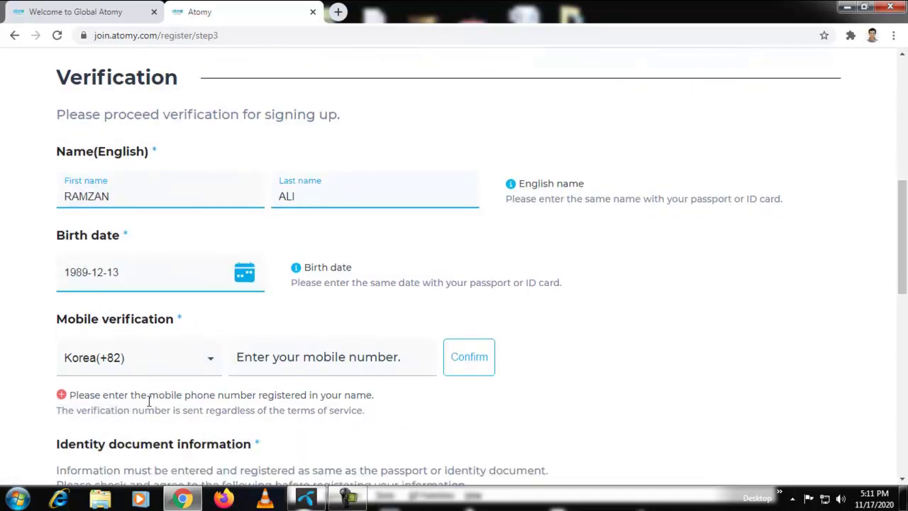
{"action": "left_click", "coordinate": [174, 368]}
Choose the Bangladesh (+880) calling code, enter the mobile number and confirm it for verification
{"action": "scroll", "coordinate": [159, 292], "scroll_direction": "down", "scroll_amount": 6}
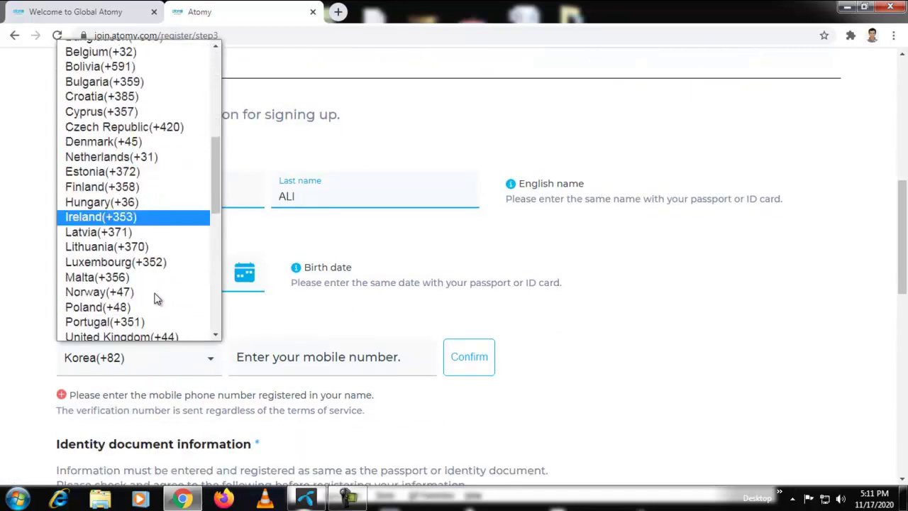
{"action": "scroll", "coordinate": [155, 300], "scroll_direction": "down", "scroll_amount": 8}
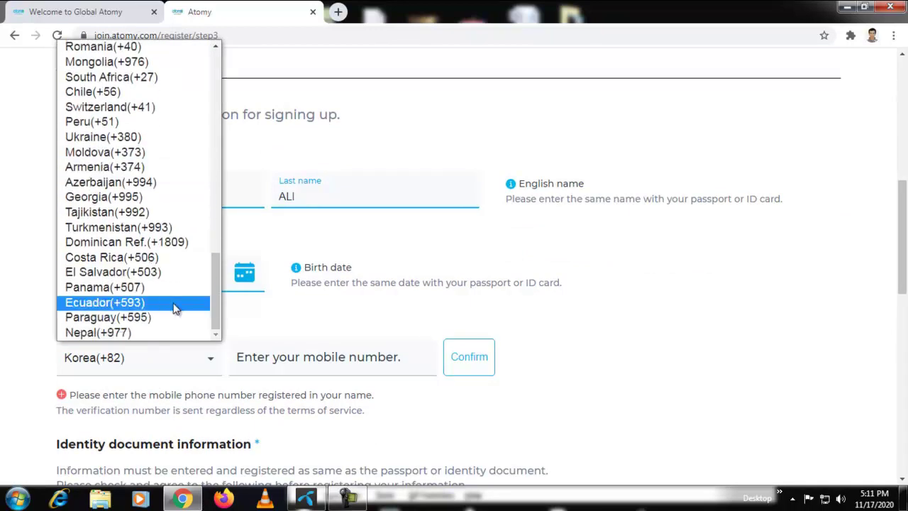
{"action": "scroll", "coordinate": [170, 298], "scroll_direction": "up", "scroll_amount": 3}
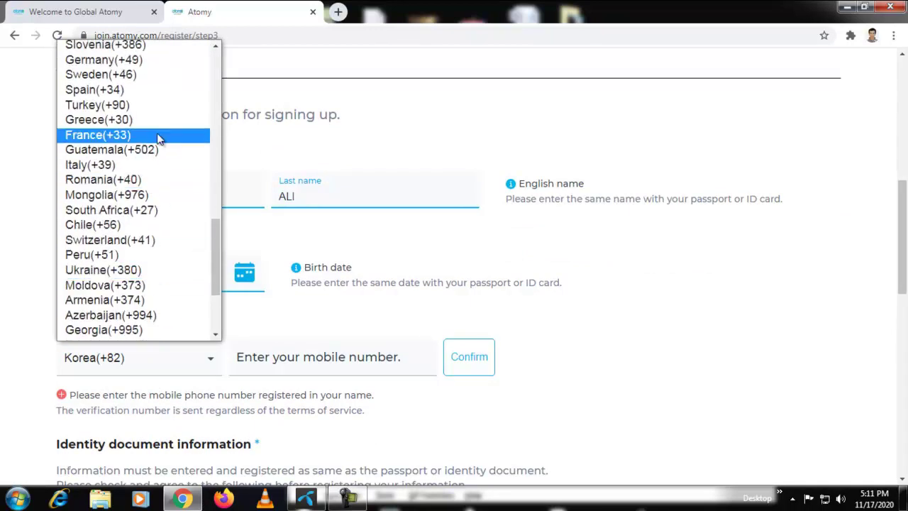
{"action": "scroll", "coordinate": [158, 140], "scroll_direction": "up", "scroll_amount": 12}
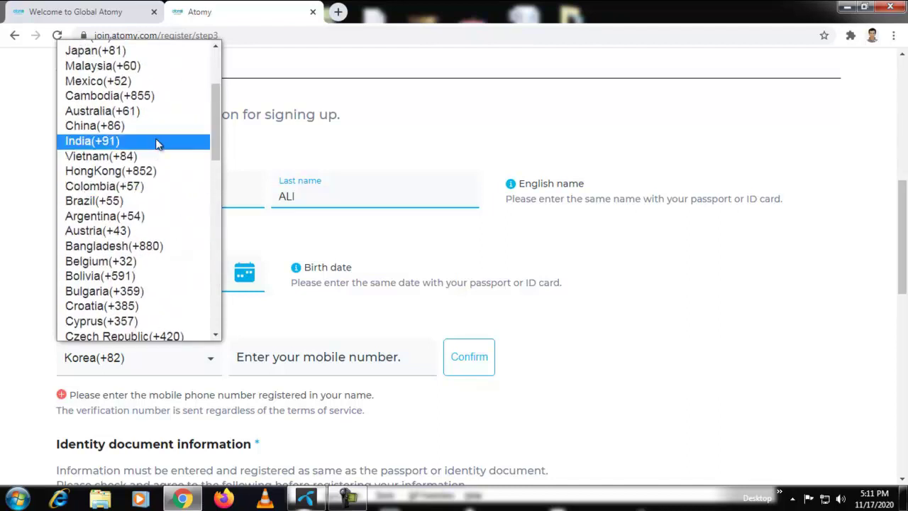
{"action": "left_click", "coordinate": [153, 246]}
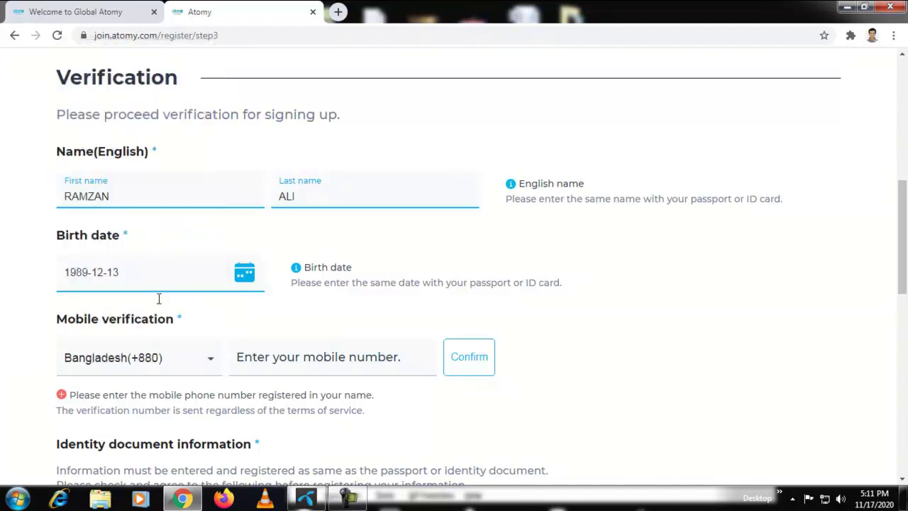
{"action": "left_click", "coordinate": [402, 360]}
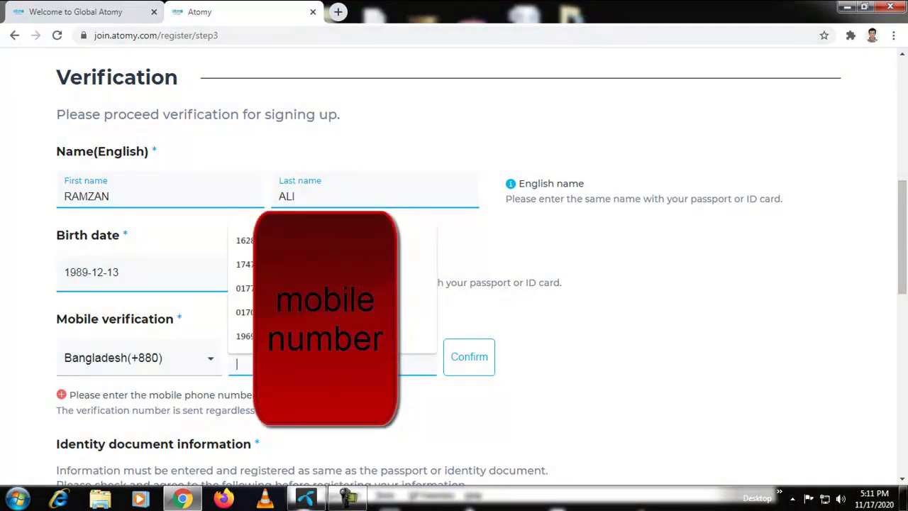
{"action": "type", "text": "1"}
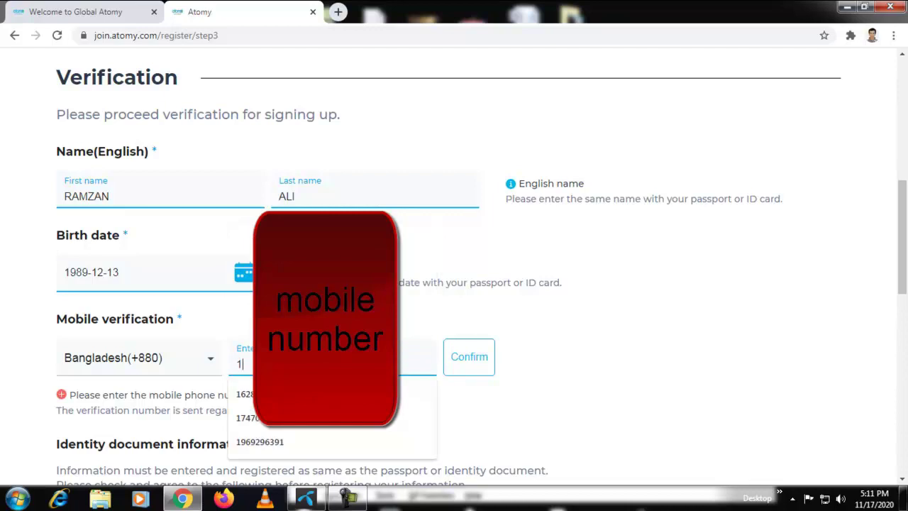
{"action": "type", "text": "7"}
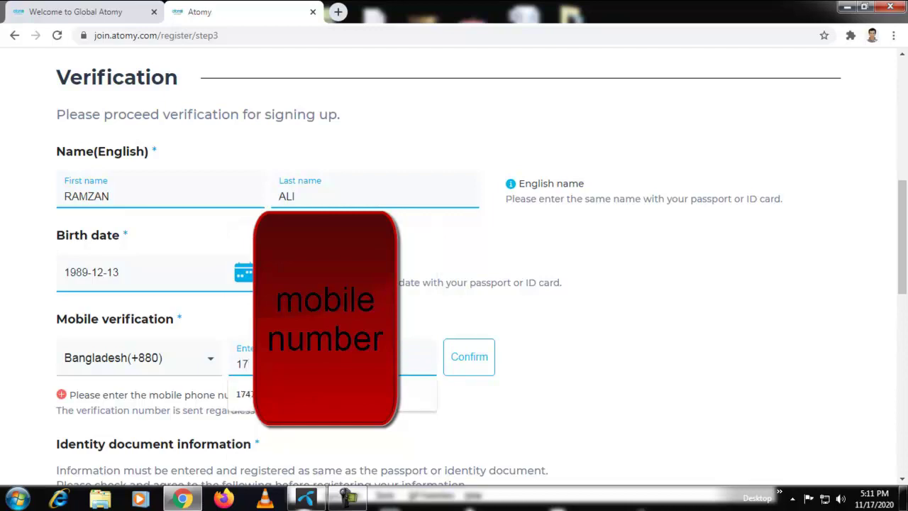
{"action": "type", "text": "5"}
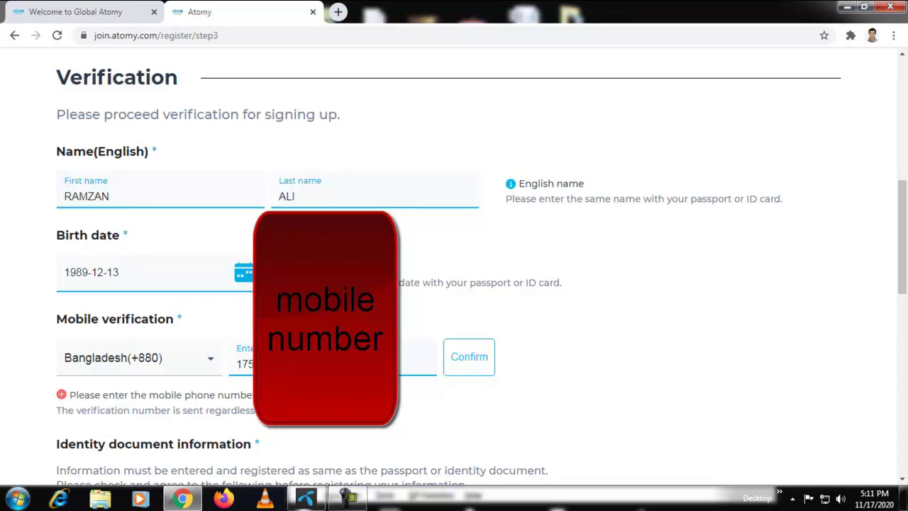
{"action": "left_click", "coordinate": [469, 356]}
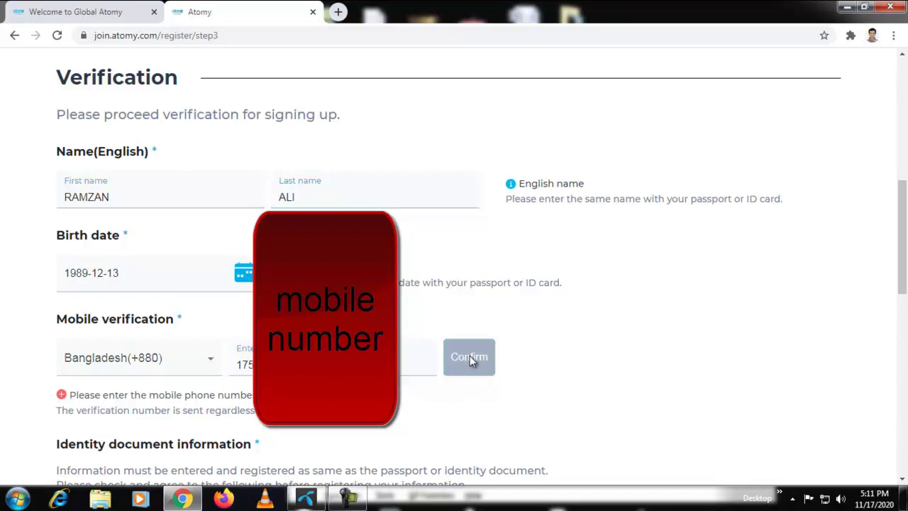
Tick all three 'I agree.' identity-document statements
{"action": "scroll", "coordinate": [396, 387], "scroll_direction": "down", "scroll_amount": 3}
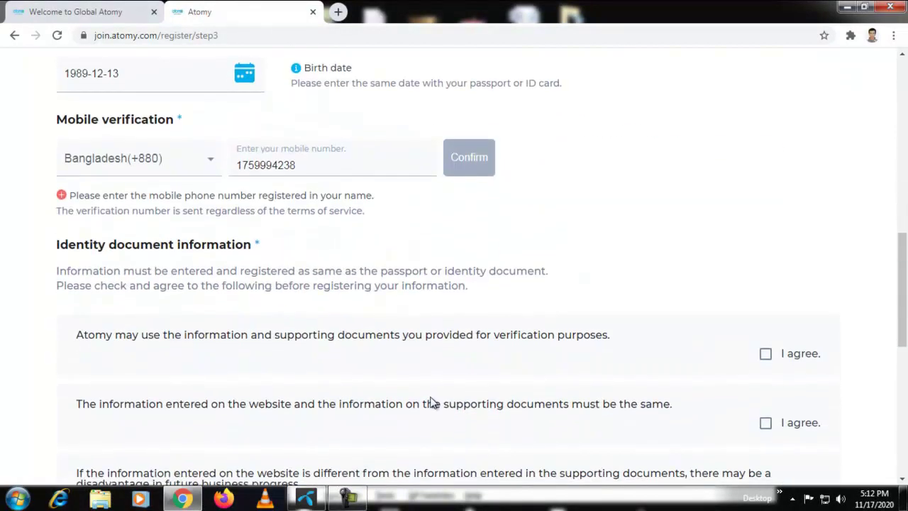
{"action": "left_click", "coordinate": [766, 354]}
{"action": "left_click", "coordinate": [766, 423]}
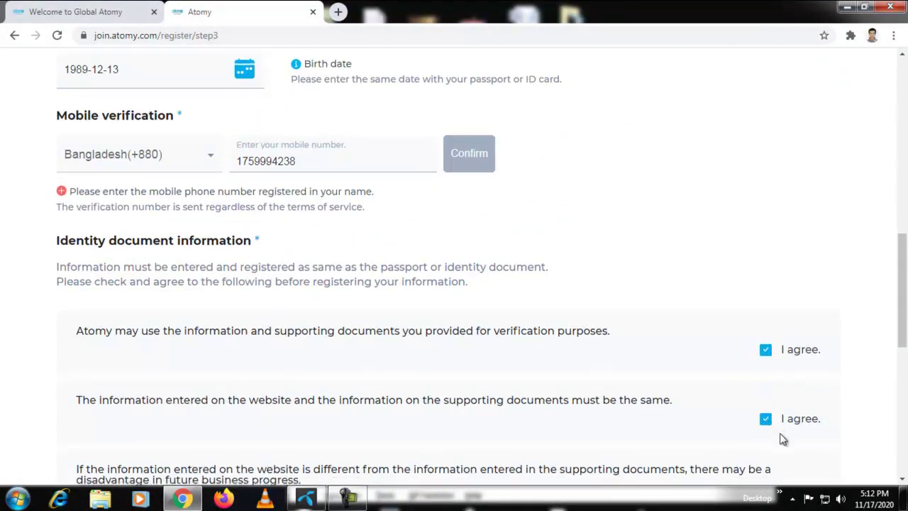
{"action": "scroll", "coordinate": [770, 409], "scroll_direction": "down", "scroll_amount": 3}
{"action": "left_click", "coordinate": [765, 302]}
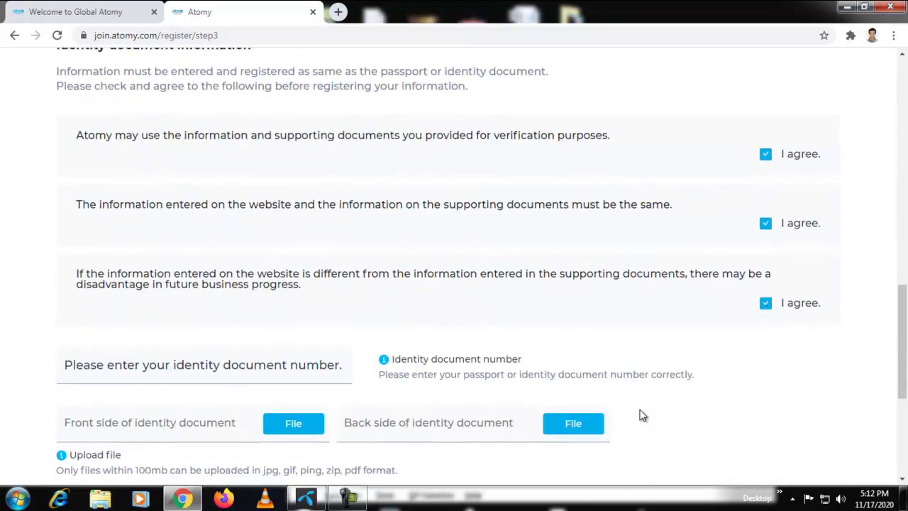
{"action": "scroll", "coordinate": [305, 400], "scroll_direction": "down", "scroll_amount": 2}
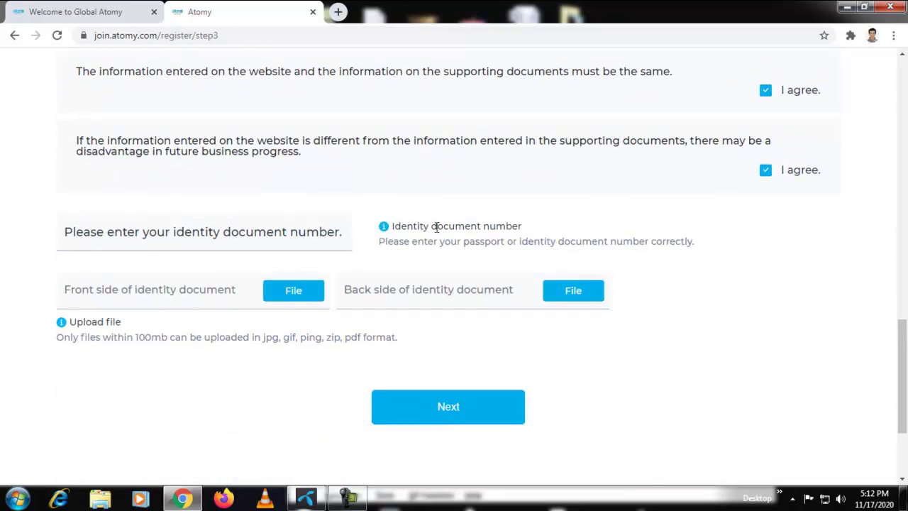
{"action": "scroll", "coordinate": [231, 342], "scroll_direction": "down", "scroll_amount": 1}
{"action": "scroll", "coordinate": [231, 343], "scroll_direction": "down", "scroll_amount": 1}
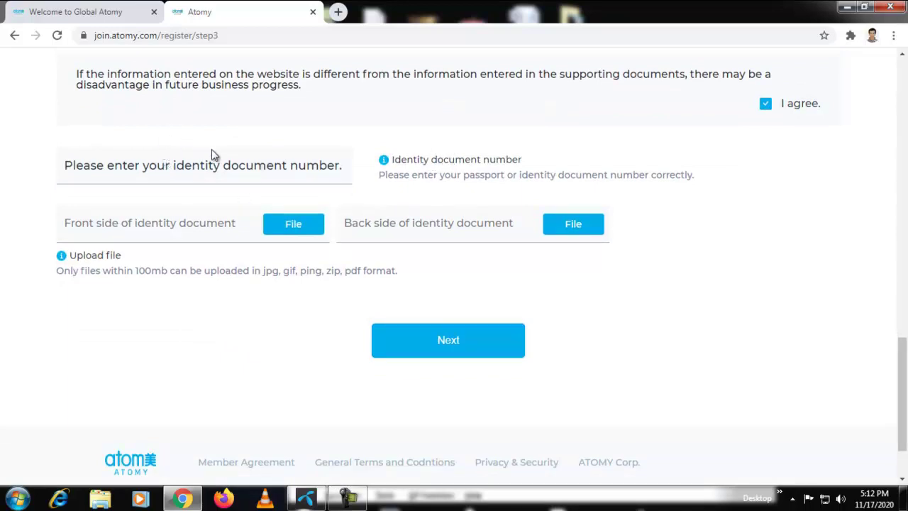
Enter the NID identity document number and continue to the Information step
{"action": "scroll", "coordinate": [142, 185], "scroll_direction": "up", "scroll_amount": 1}
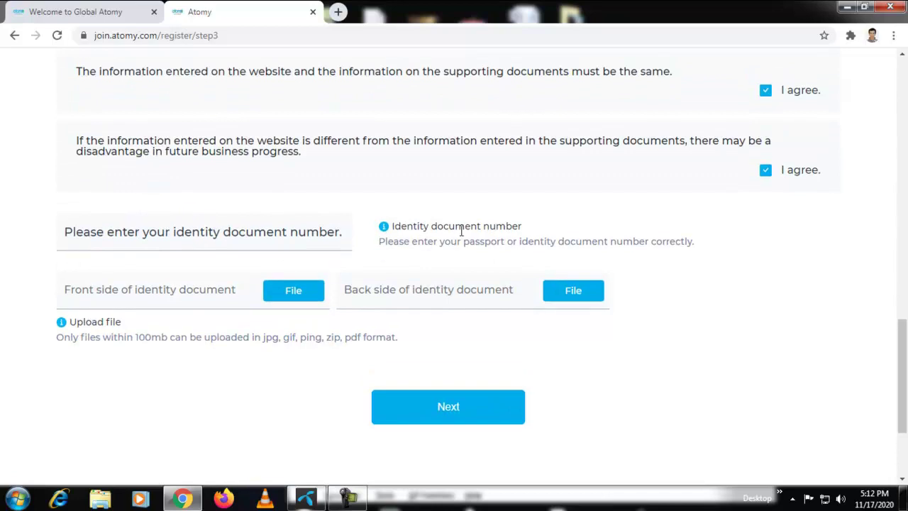
{"action": "left_click_drag", "start_coordinate": [469, 243], "coordinate": [489, 236]}
{"action": "left_click", "coordinate": [560, 243]}
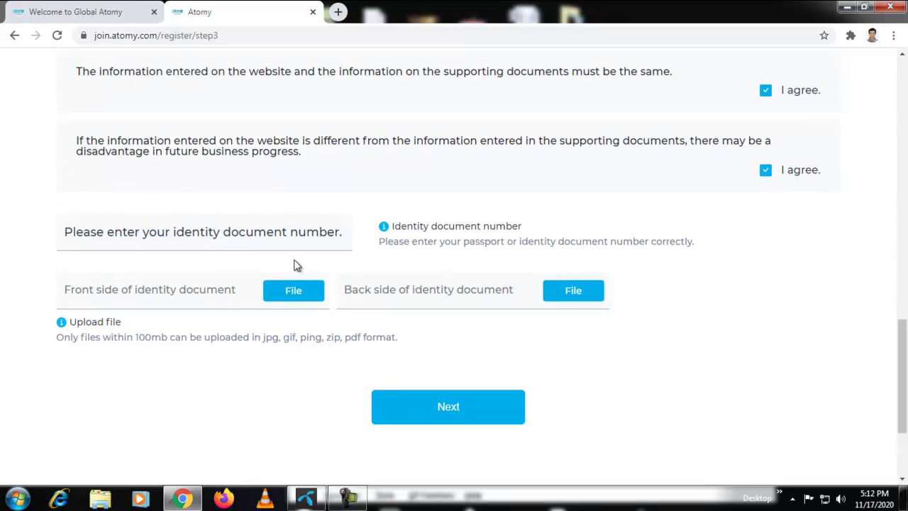
{"action": "left_click", "coordinate": [180, 231]}
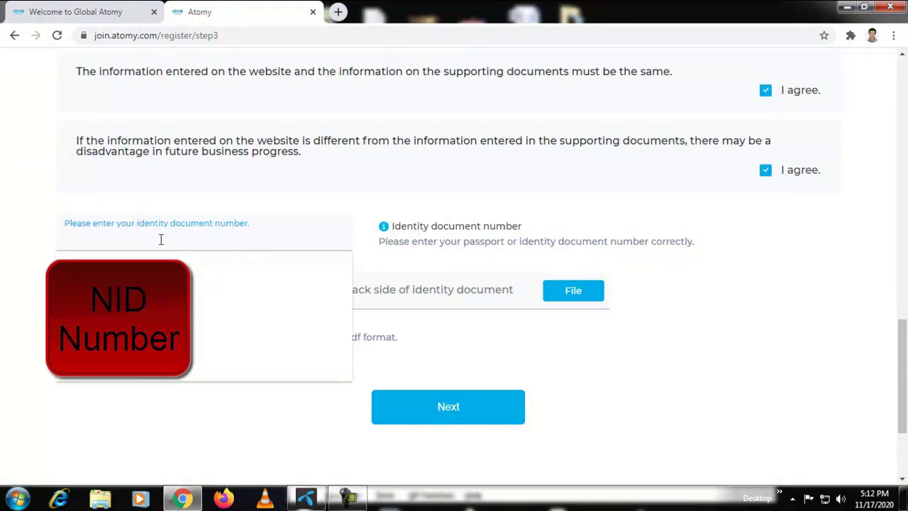
{"action": "left_click", "coordinate": [144, 182]}
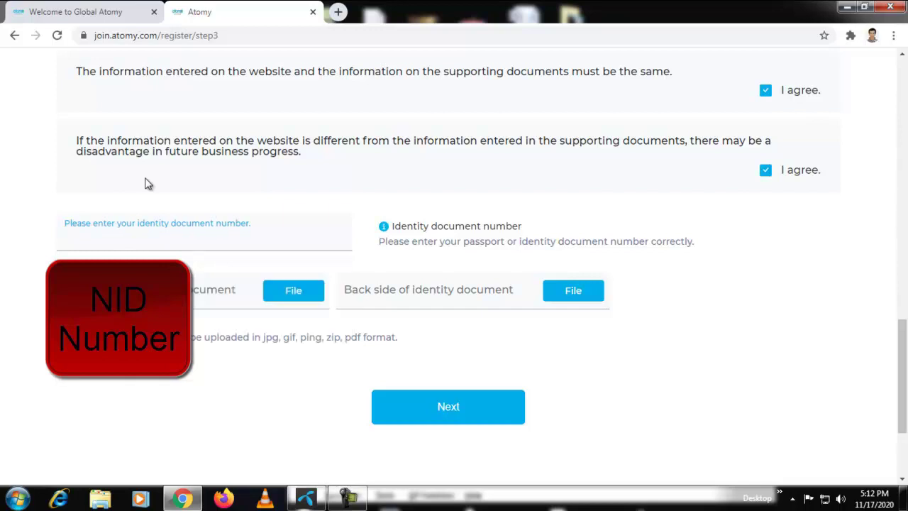
{"action": "left_click", "coordinate": [142, 236]}
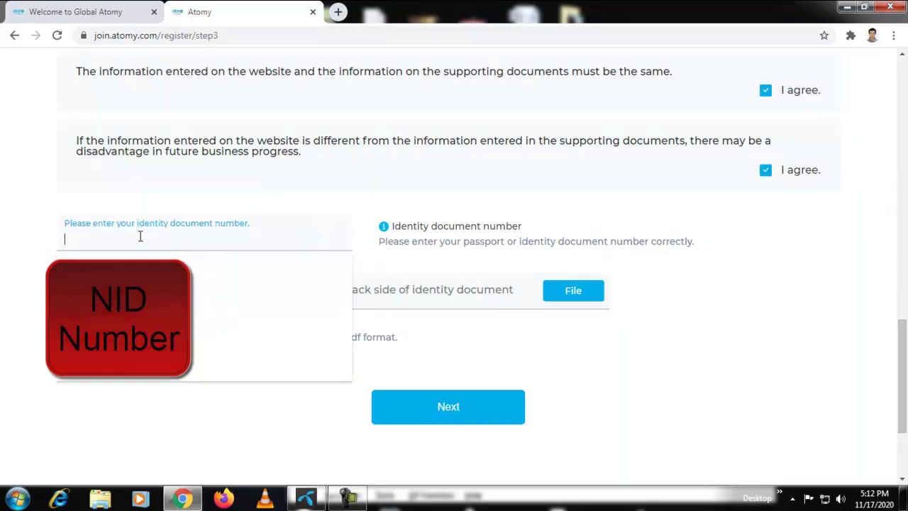
{"action": "type", "text": "40"}
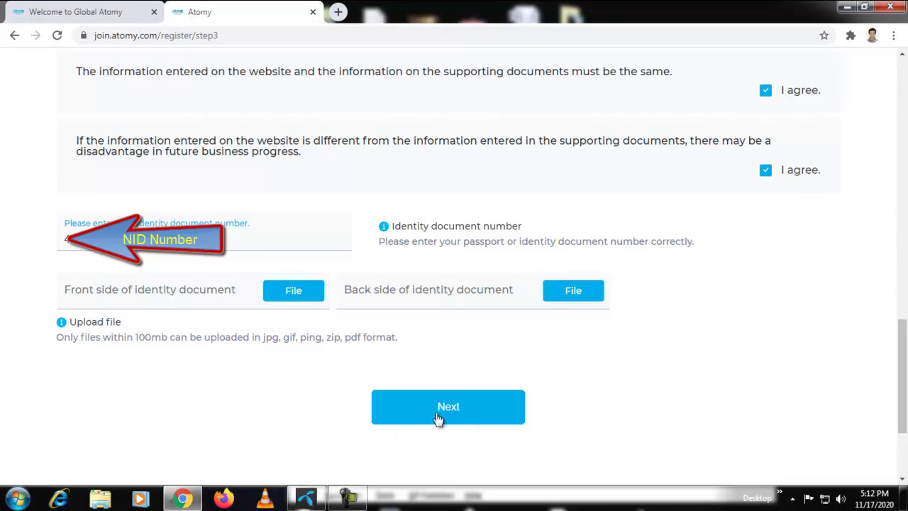
{"action": "left_click", "coordinate": [447, 413]}
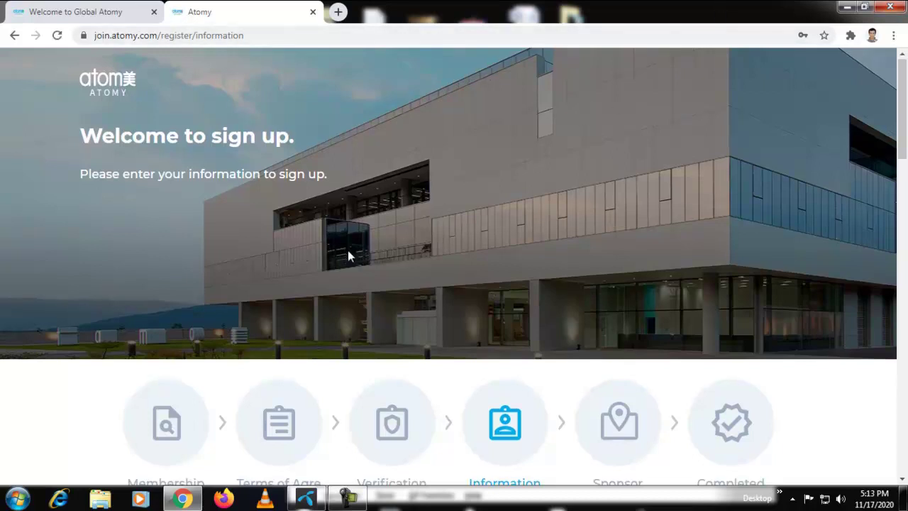
Enter the applicant's local first and last name, matching the English name
{"action": "scroll", "coordinate": [348, 253], "scroll_direction": "down", "scroll_amount": 5}
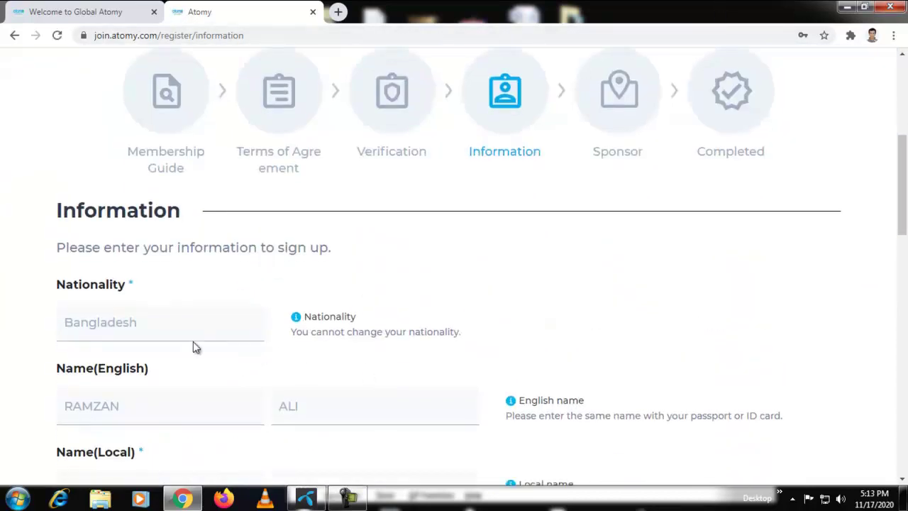
{"action": "scroll", "coordinate": [208, 367], "scroll_direction": "down", "scroll_amount": 1}
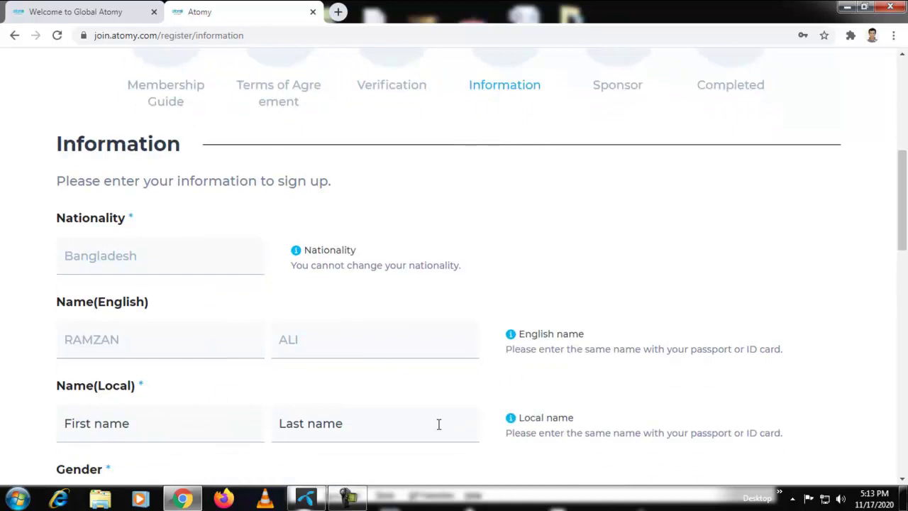
{"action": "scroll", "coordinate": [375, 432], "scroll_direction": "down", "scroll_amount": 2}
{"action": "left_click", "coordinate": [97, 295]}
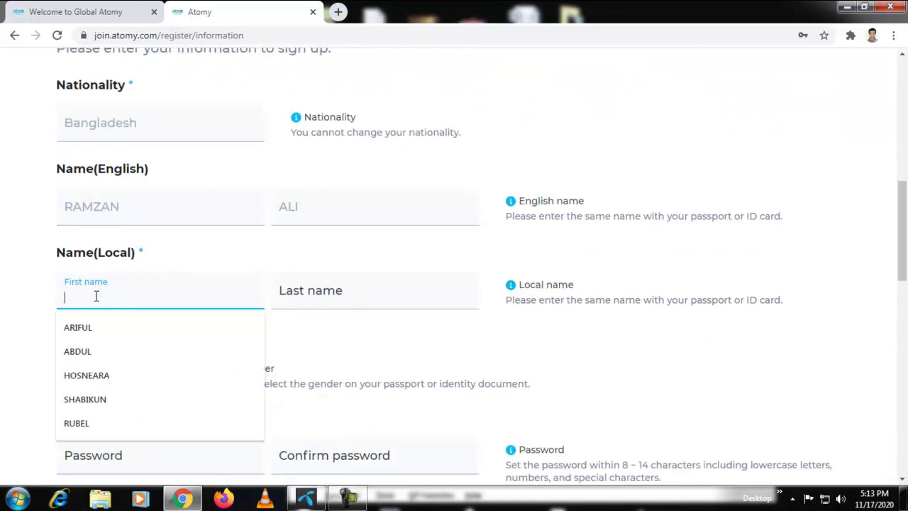
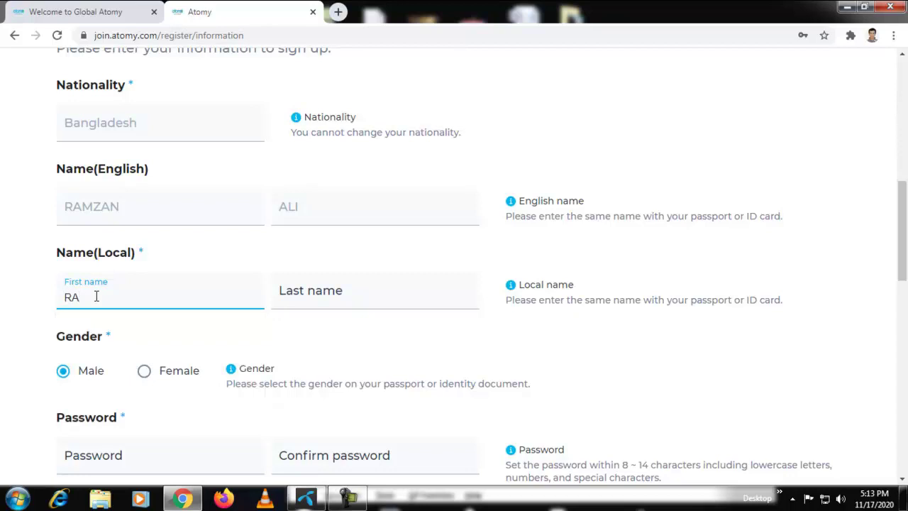
{"action": "left_click", "coordinate": [307, 299]}
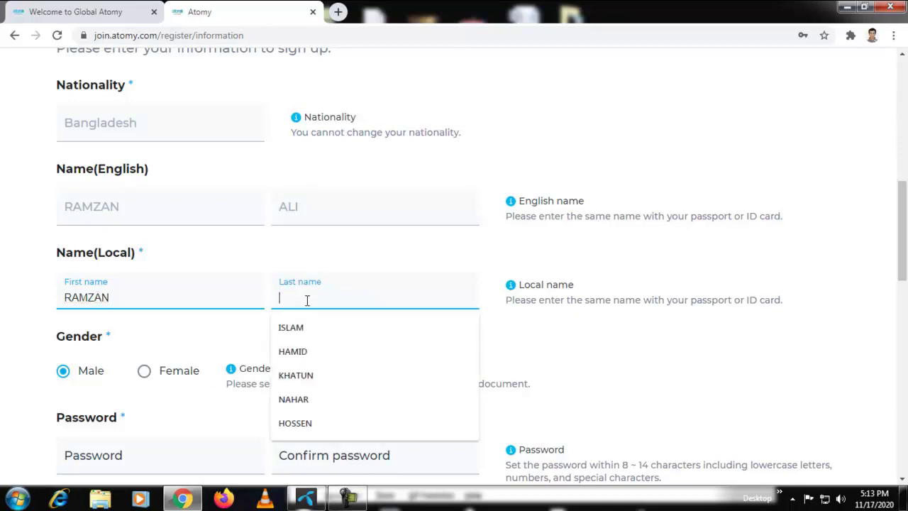
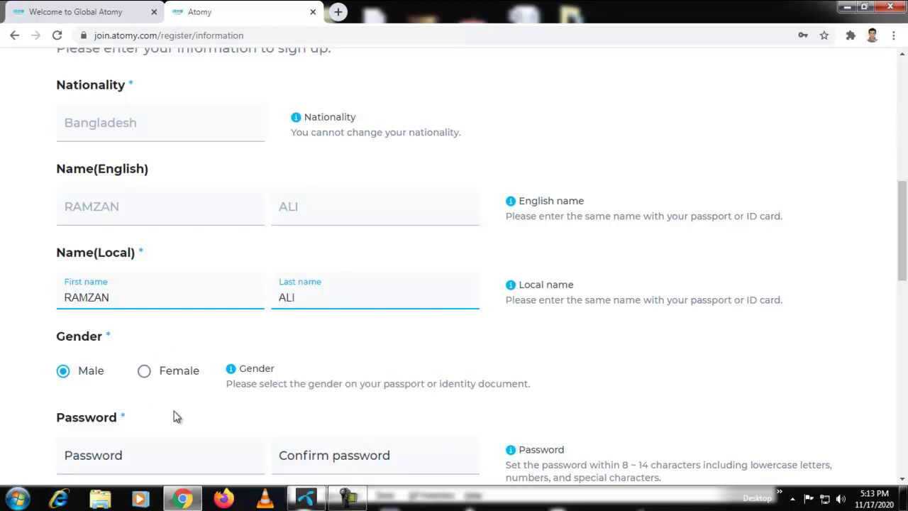
{"action": "scroll", "coordinate": [172, 419], "scroll_direction": "down", "scroll_amount": 1}
{"action": "left_click", "coordinate": [92, 389]}
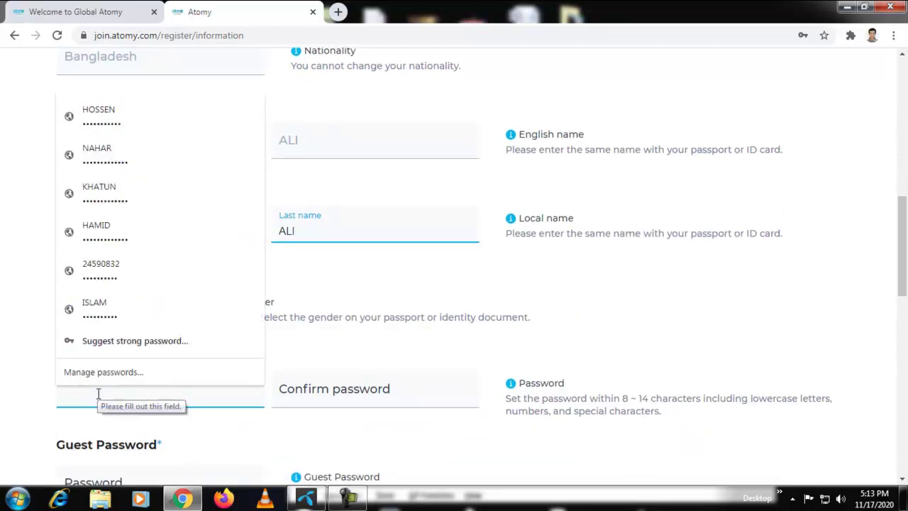
Enter the account password and type it again to confirm
{"action": "type", "text": "••"}
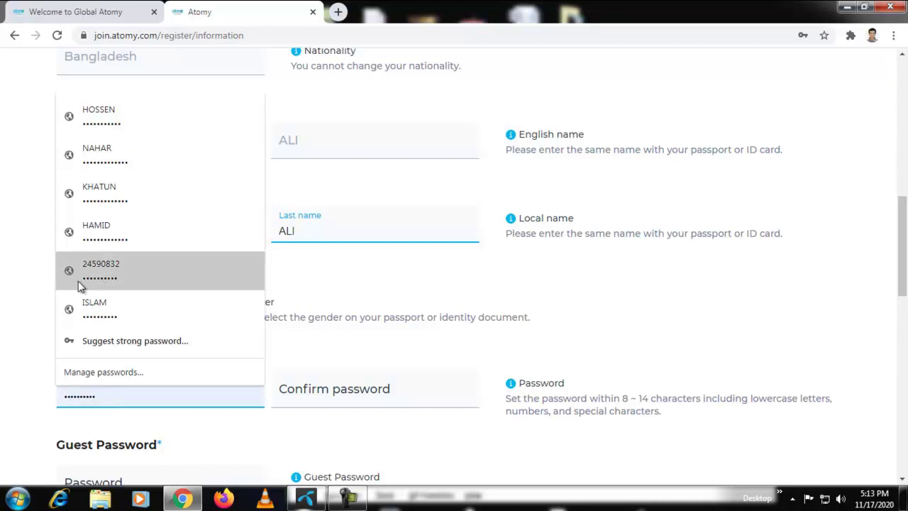
{"action": "type", "text": "••"}
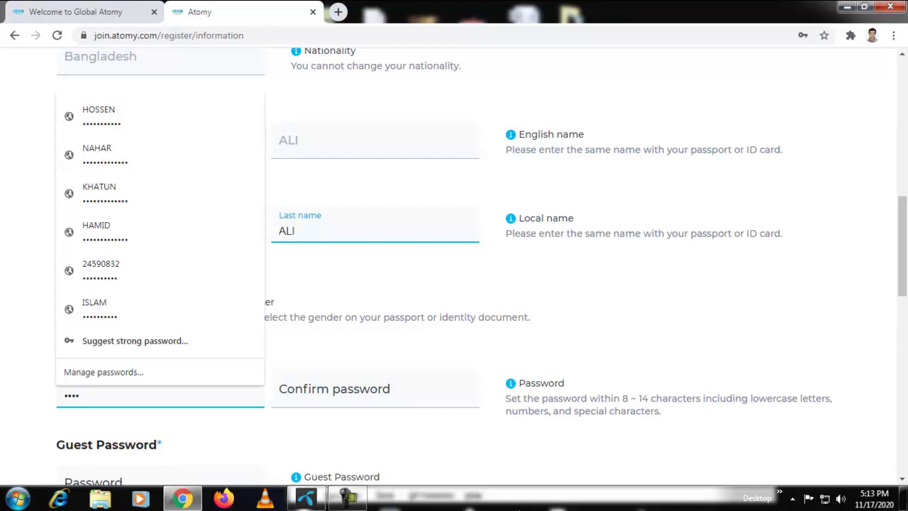
{"action": "type", "text": "••"}
{"action": "left_click", "coordinate": [425, 392]}
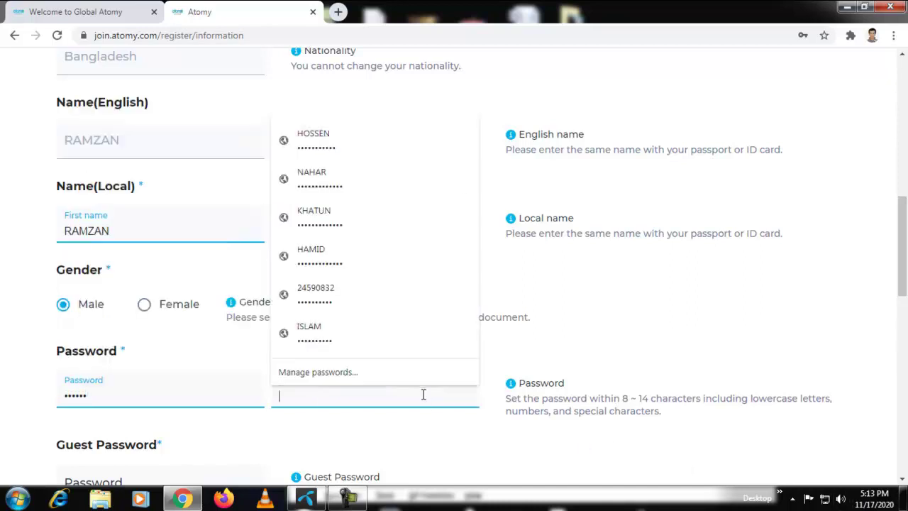
{"action": "type", "text": "••••••"}
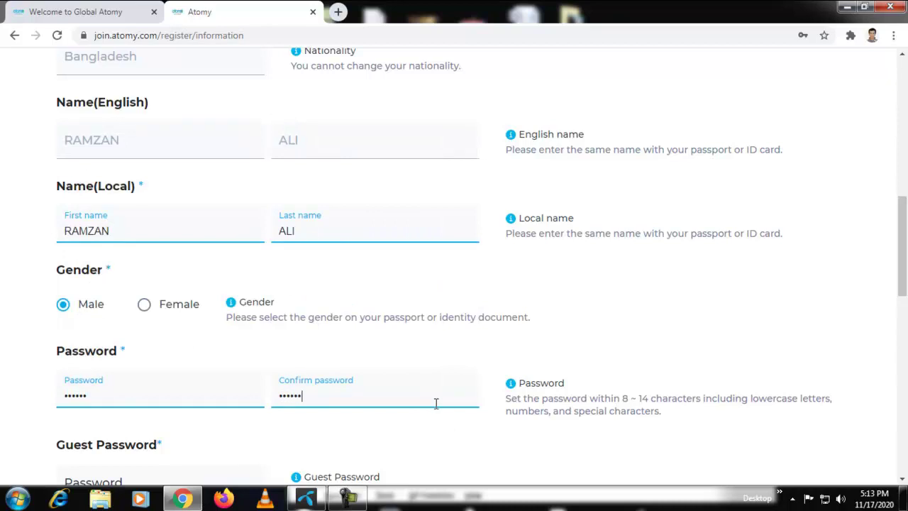
Fill in the guest password from the saved autofill suggestion
{"action": "scroll", "coordinate": [428, 435], "scroll_direction": "down", "scroll_amount": 1}
{"action": "left_click", "coordinate": [109, 423]}
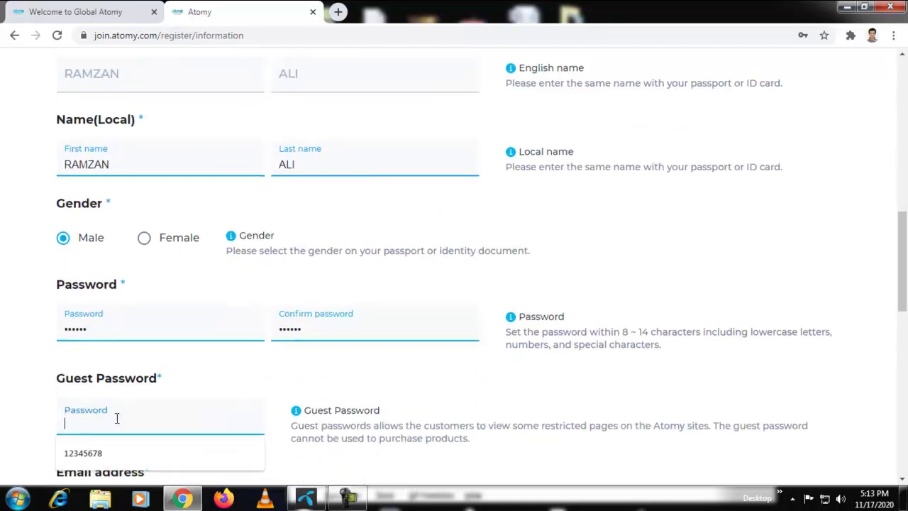
{"action": "left_click", "coordinate": [101, 454]}
{"action": "scroll", "coordinate": [227, 423], "scroll_direction": "down", "scroll_amount": 1}
{"action": "scroll", "coordinate": [228, 424], "scroll_direction": "down", "scroll_amount": 1}
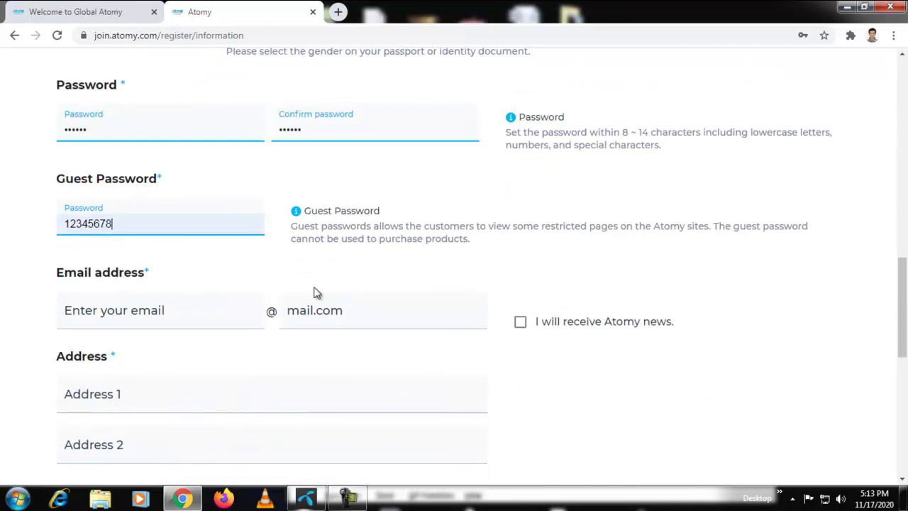
Enter the applicant's email name with gmail.com chosen as the domain
{"action": "left_click", "coordinate": [153, 313]}
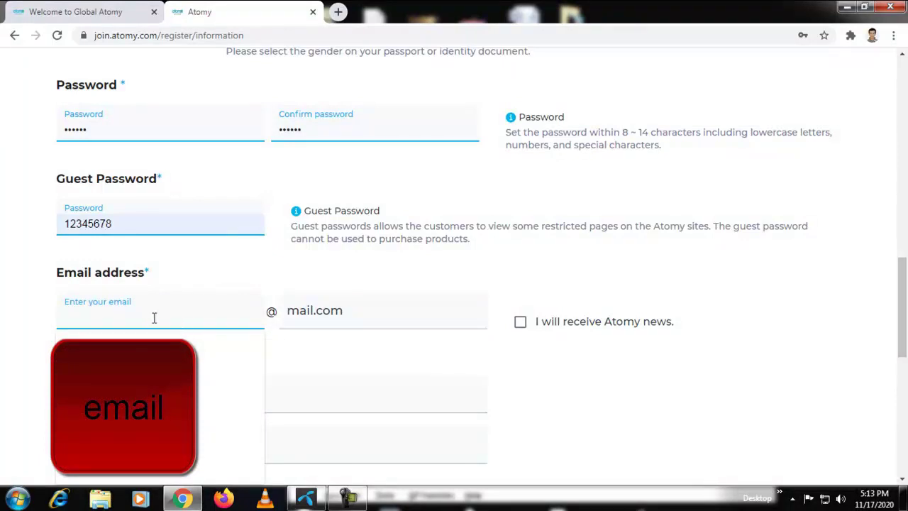
{"action": "type", "text": "ram"}
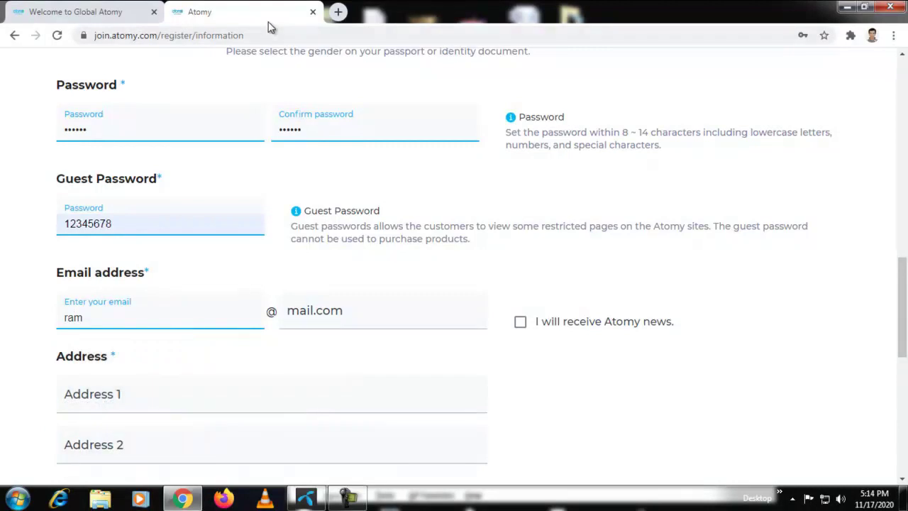
{"action": "left_click", "coordinate": [337, 12]}
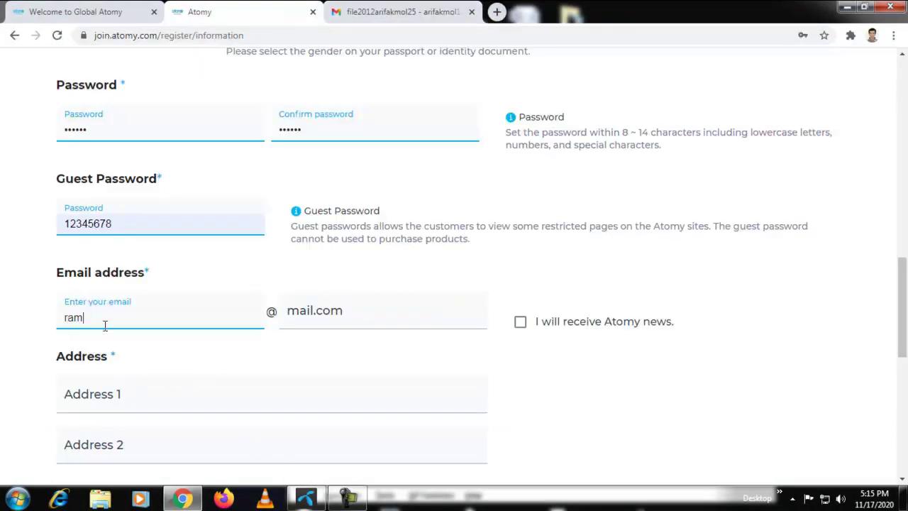
{"action": "left_click_drag", "start_coordinate": [86, 319], "coordinate": [54, 322]}
{"action": "key", "text": "ctrl+v"}
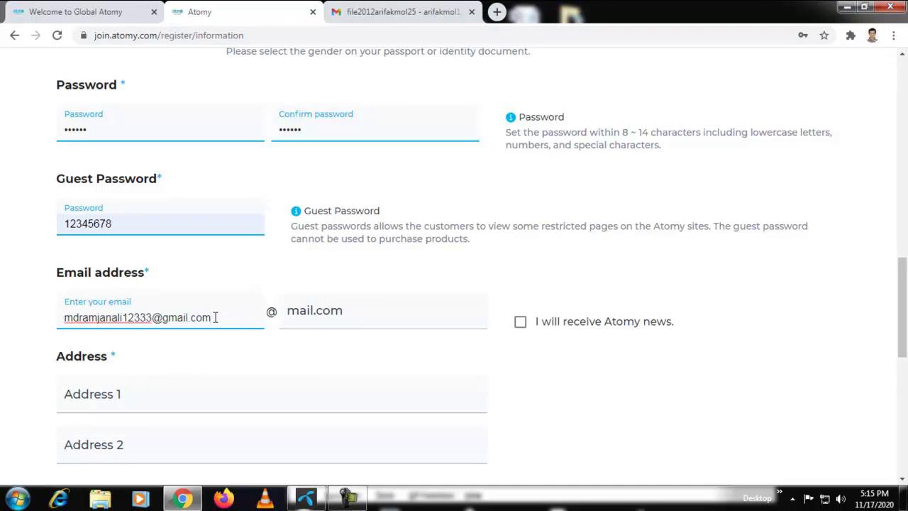
{"action": "left_click_drag", "start_coordinate": [215, 318], "coordinate": [161, 317]}
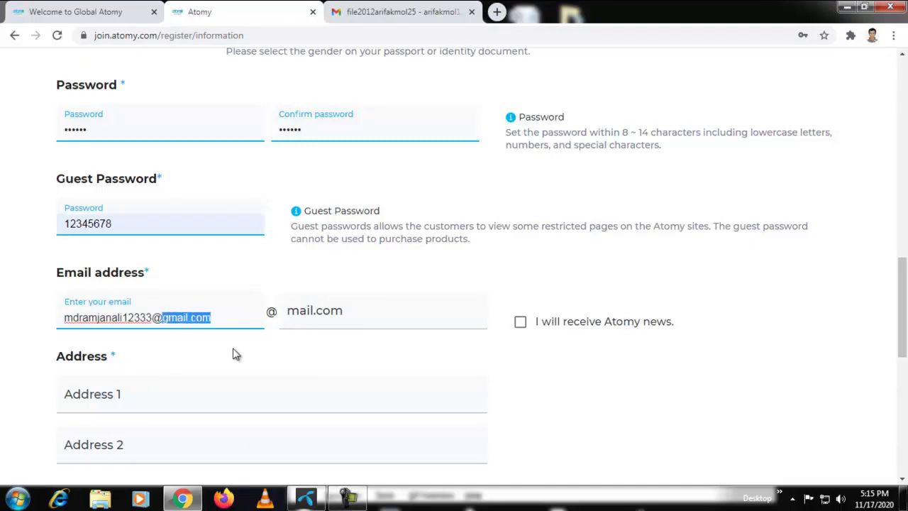
{"action": "key", "text": "BackSpace"}
{"action": "left_click", "coordinate": [324, 317]}
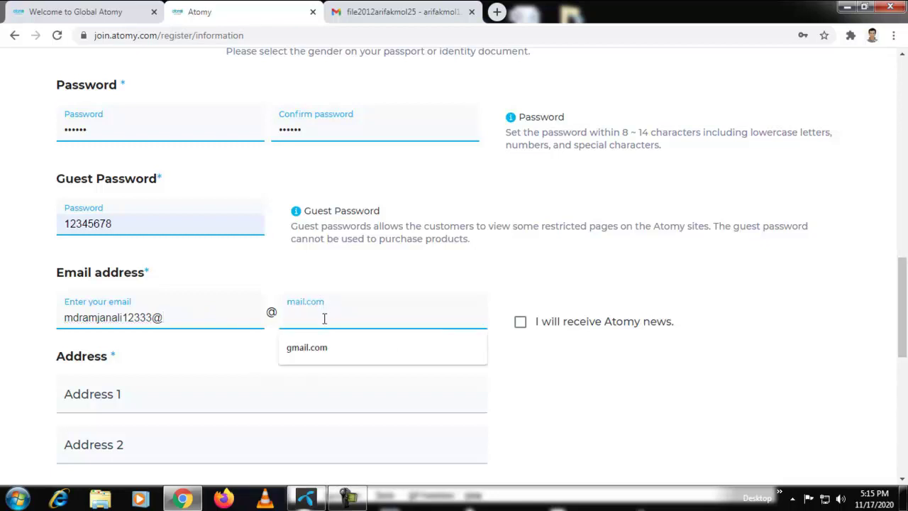
{"action": "left_click", "coordinate": [292, 343]}
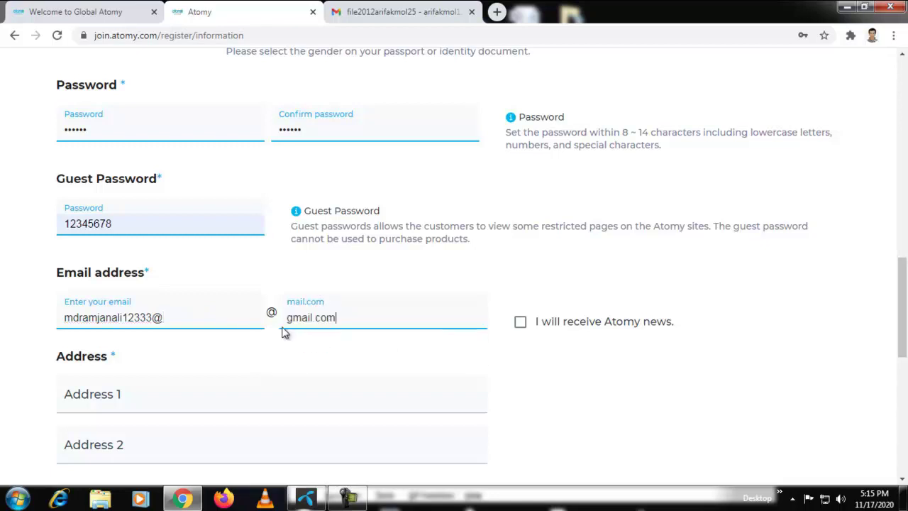
{"action": "left_click", "coordinate": [181, 325]}
{"action": "key", "text": "BackSpace"}
Fill both address lines with the saved Gazipur address and opt in to Atomy news
{"action": "left_click", "coordinate": [110, 401]}
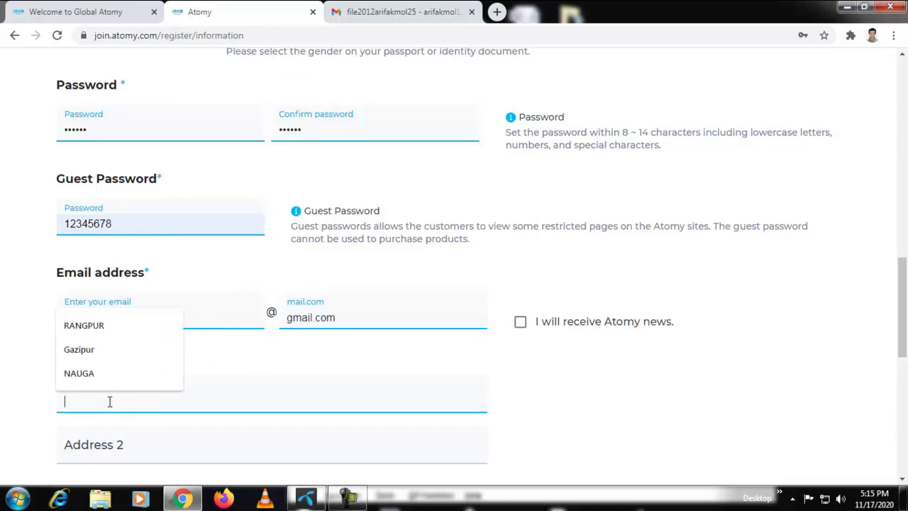
{"action": "left_click", "coordinate": [97, 354]}
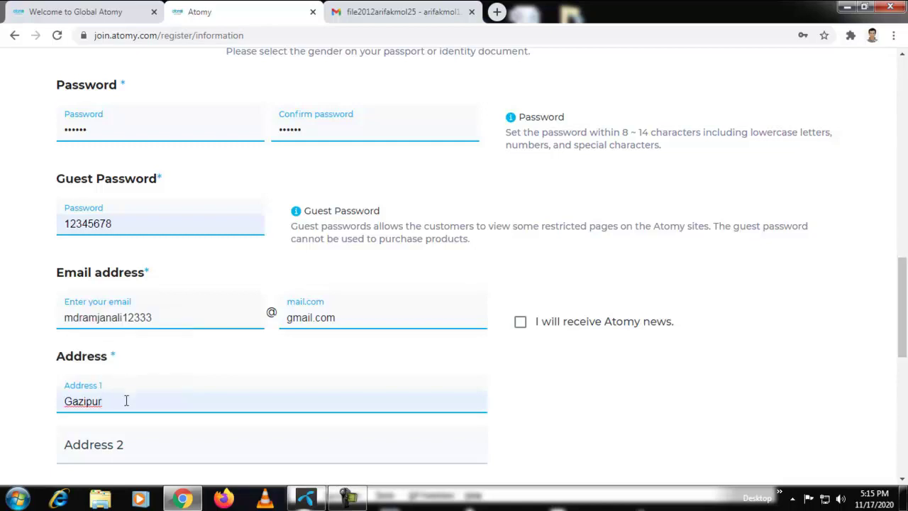
{"action": "left_click", "coordinate": [118, 443]}
{"action": "left_click", "coordinate": [101, 408]}
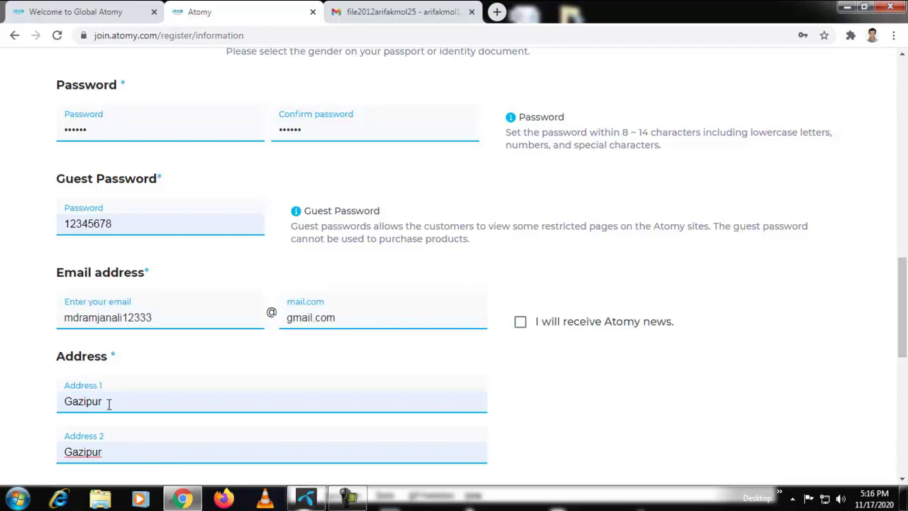
{"action": "left_click", "coordinate": [520, 323]}
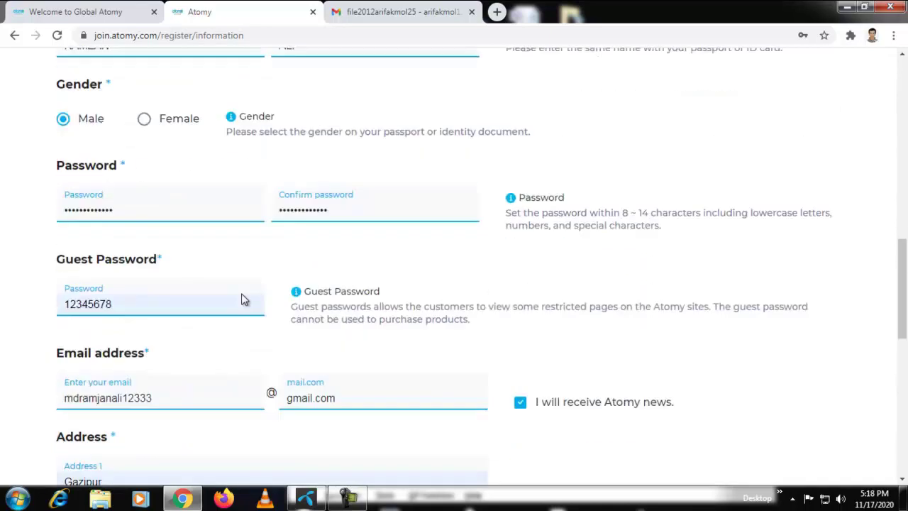
Fix the dot in the email domain and submit the information to reach the Sponsor step
{"action": "scroll", "coordinate": [243, 301], "scroll_direction": "down", "scroll_amount": 3}
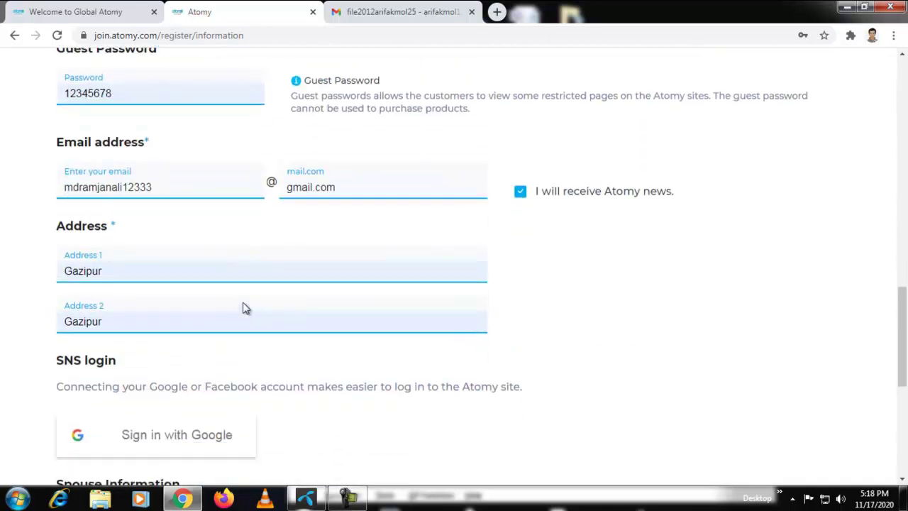
{"action": "scroll", "coordinate": [262, 312], "scroll_direction": "down", "scroll_amount": 1}
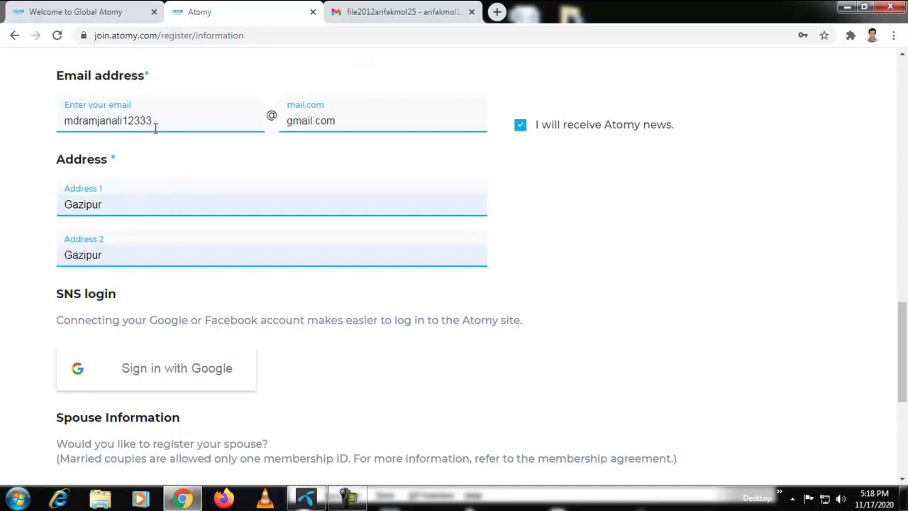
{"action": "left_click", "coordinate": [287, 122]}
{"action": "left_click", "coordinate": [172, 123]}
{"action": "left_click", "coordinate": [348, 119]}
{"action": "key", "text": "Left"}
{"action": "key", "text": "Left"}
{"action": "key", "text": "Left"}
{"action": "key", "text": "BackSpace"}
{"action": "type", "text": "."}
{"action": "scroll", "coordinate": [310, 248], "scroll_direction": "down", "scroll_amount": 2}
{"action": "left_click", "coordinate": [413, 436]}
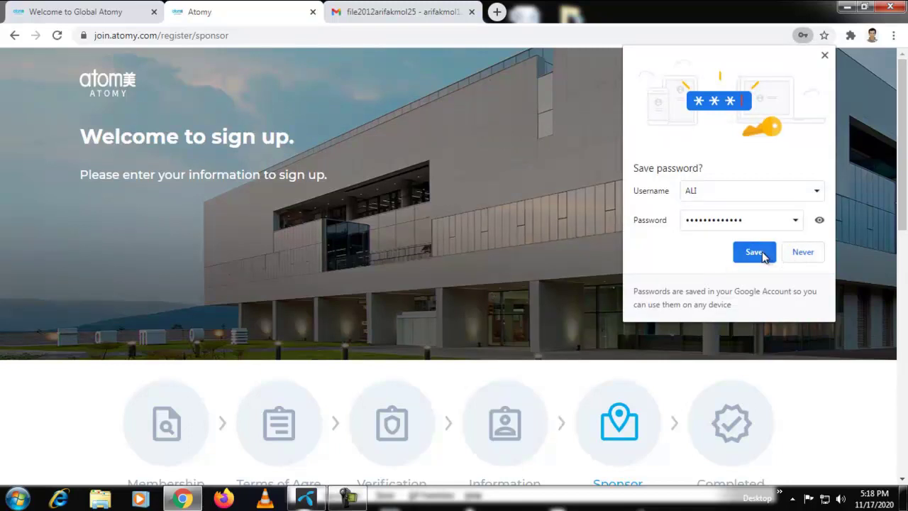
Save the new login in Chrome and enter the sponsor's membership ID in Sponsor information
{"action": "left_click", "coordinate": [754, 254]}
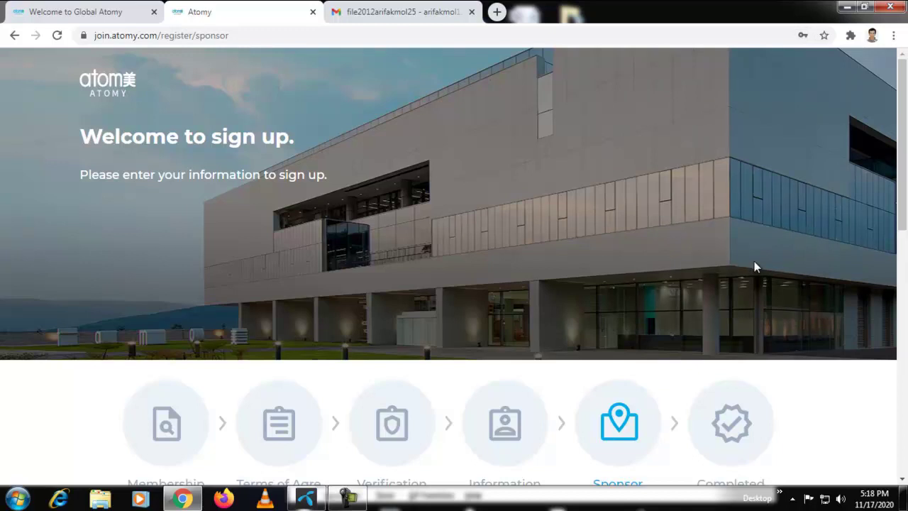
{"action": "scroll", "coordinate": [744, 266], "scroll_direction": "down", "scroll_amount": 4}
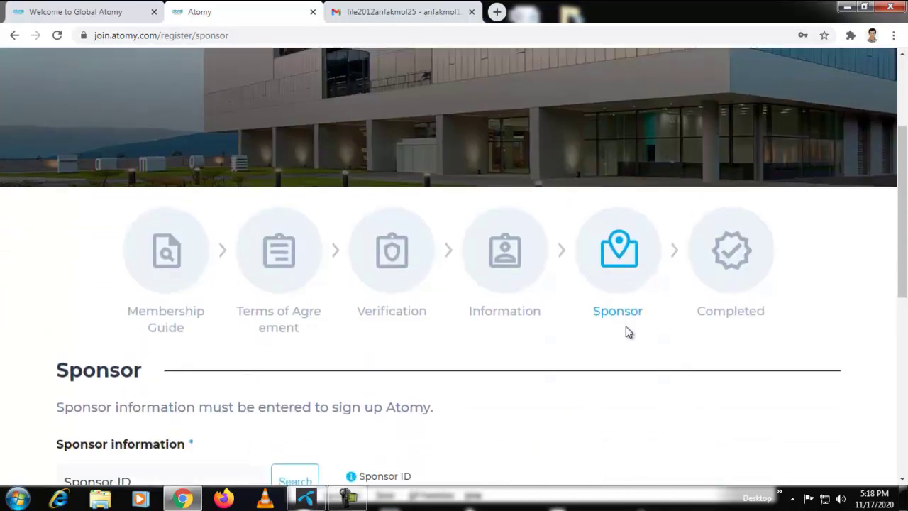
{"action": "scroll", "coordinate": [531, 314], "scroll_direction": "down", "scroll_amount": 3}
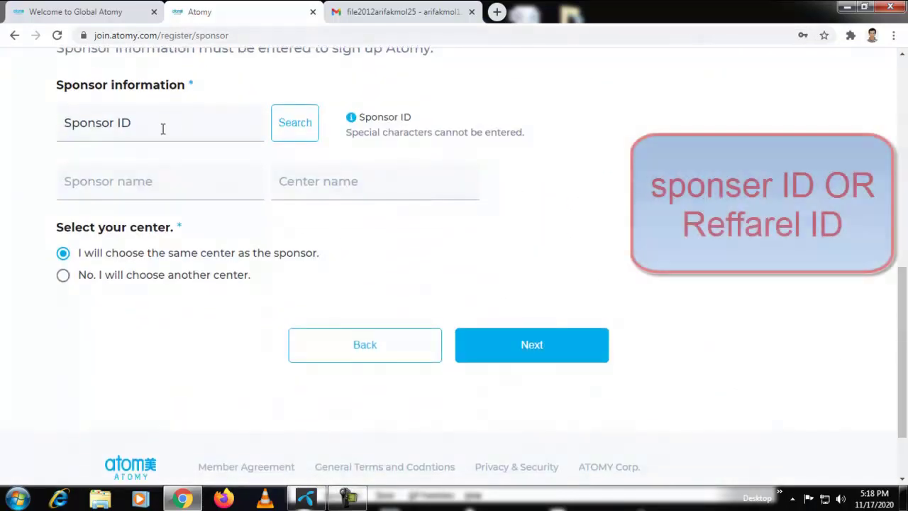
{"action": "left_click", "coordinate": [146, 128]}
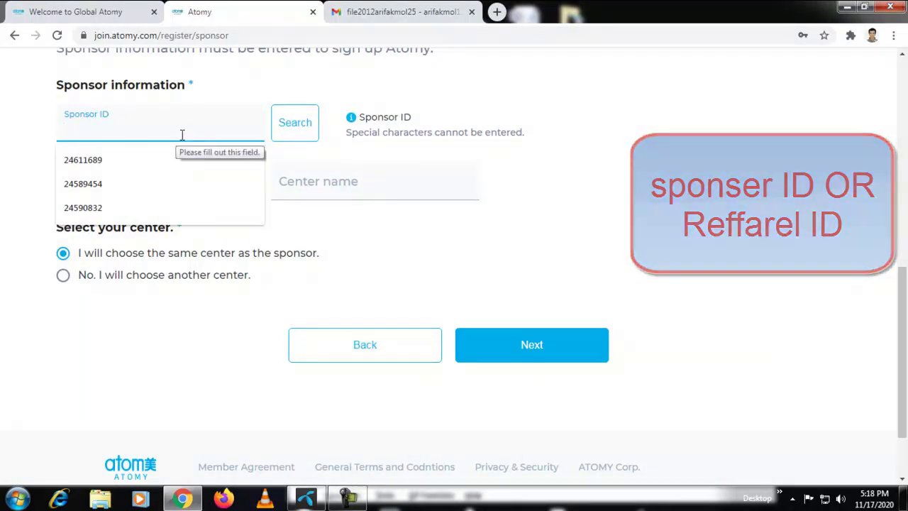
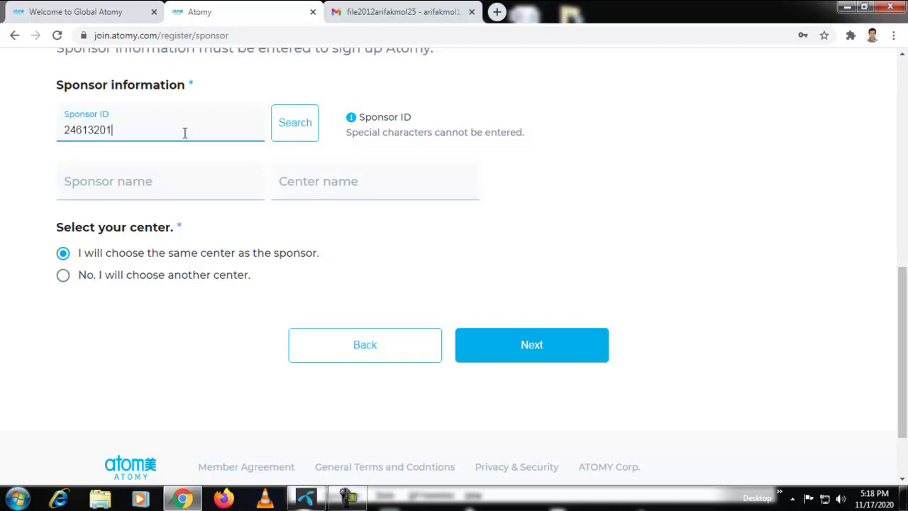
Look up the entered sponsor ID and select that sponsor and placement
{"action": "left_click", "coordinate": [299, 137]}
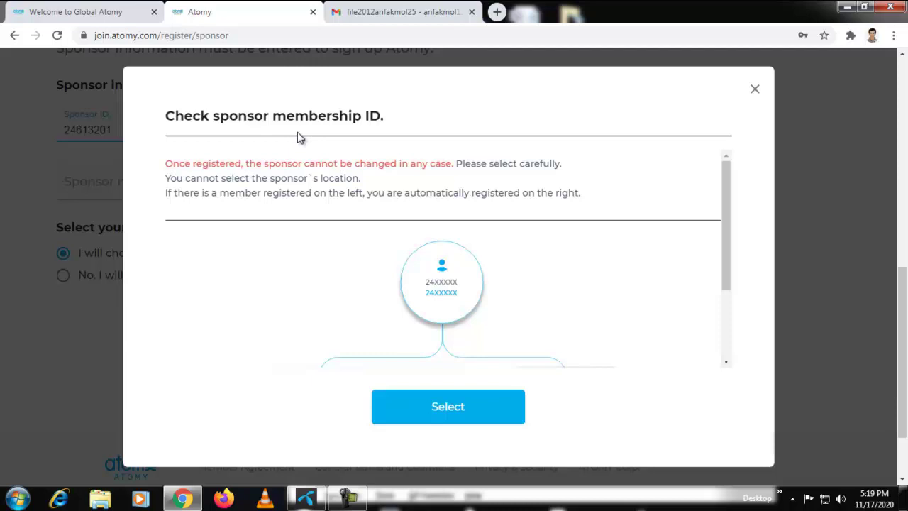
{"action": "scroll", "coordinate": [434, 330], "scroll_direction": "down", "scroll_amount": 2}
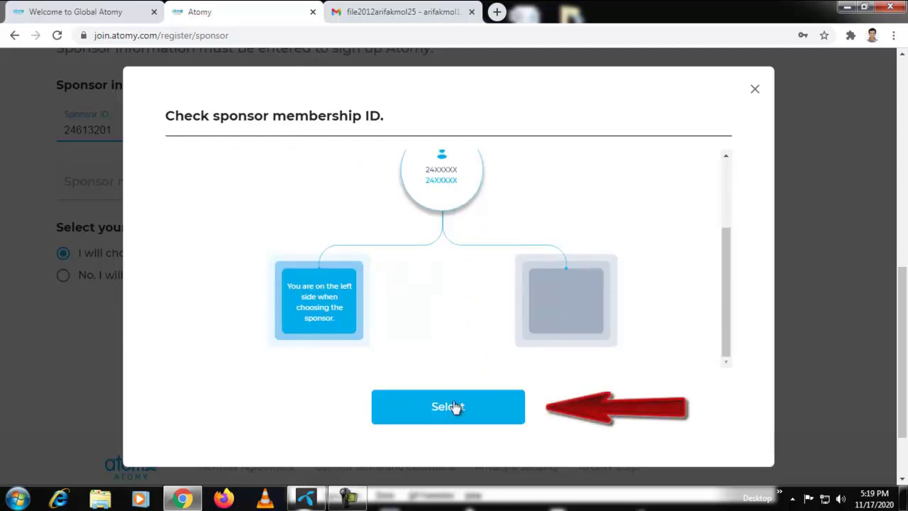
{"action": "left_click", "coordinate": [454, 408]}
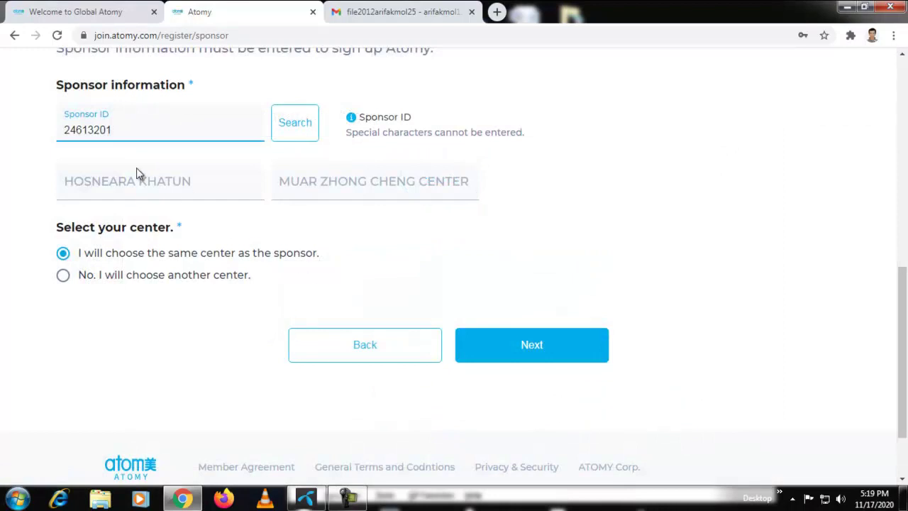
{"action": "scroll", "coordinate": [281, 199], "scroll_direction": "up", "scroll_amount": 3}
{"action": "scroll", "coordinate": [286, 253], "scroll_direction": "down", "scroll_amount": 4}
Confirm MUAR ZHONG CHENG CENTER as the center to finish registration
{"action": "left_click", "coordinate": [529, 260]}
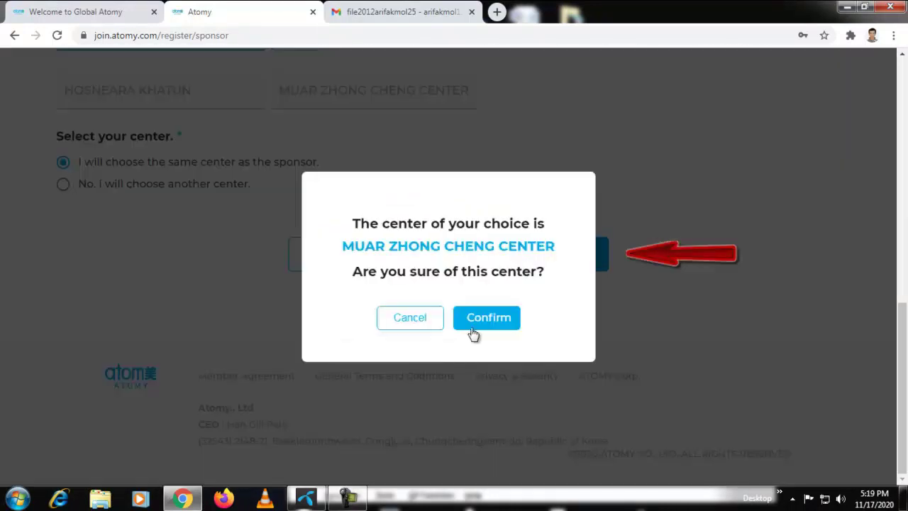
{"action": "left_click", "coordinate": [481, 320]}
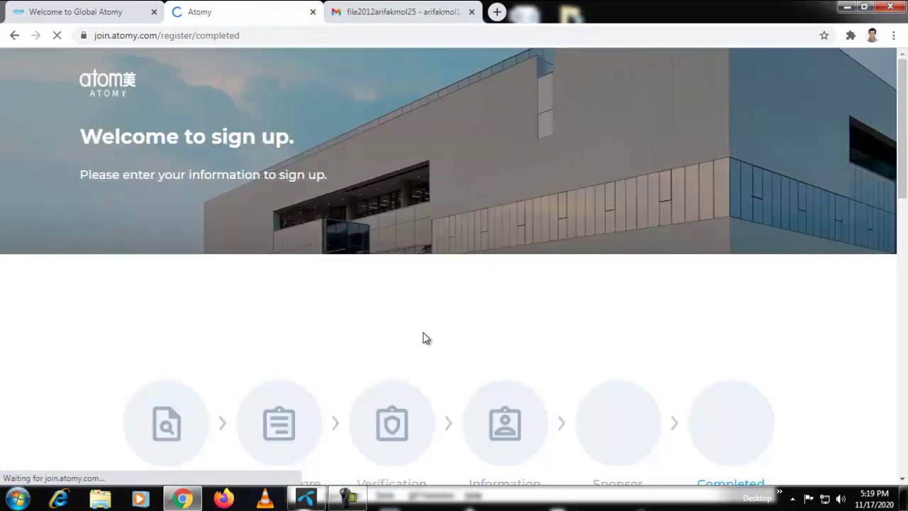
{"action": "scroll", "coordinate": [422, 332], "scroll_direction": "down", "scroll_amount": 5}
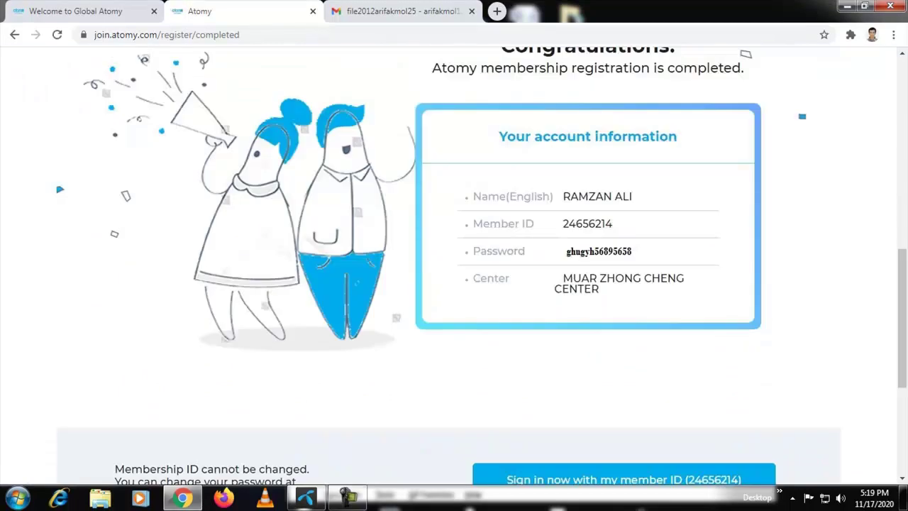